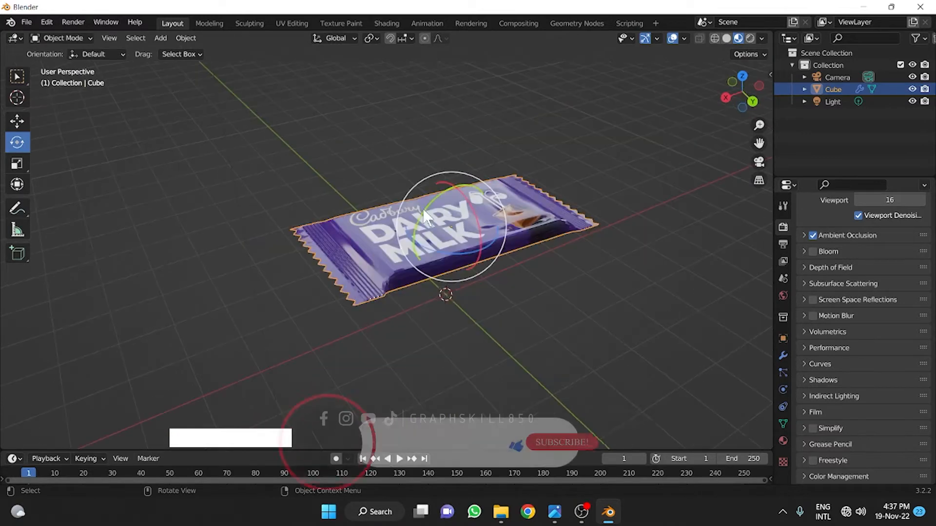
Raise the viewport level of the Subdivision modifier on the chocolate bar wrapper model
{"action": "right_click", "coordinate": [374, 253]}
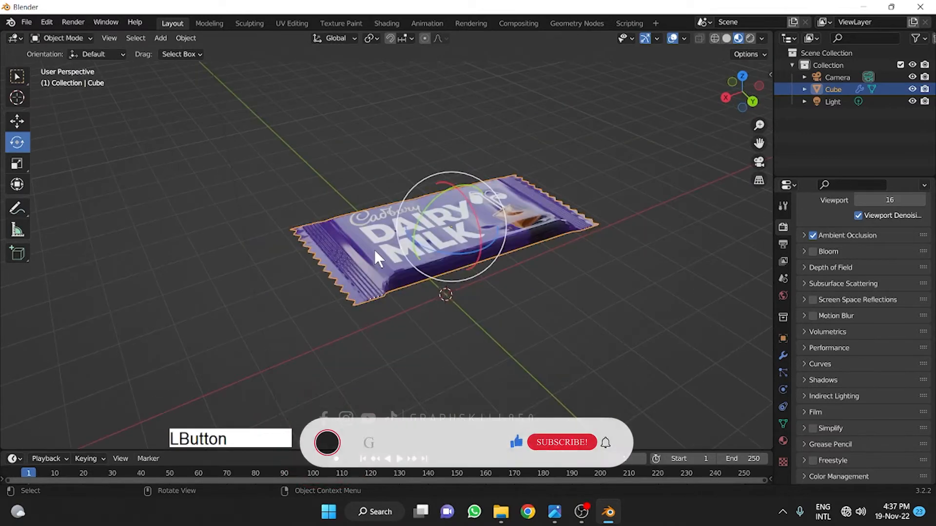
{"action": "left_click", "coordinate": [373, 253]}
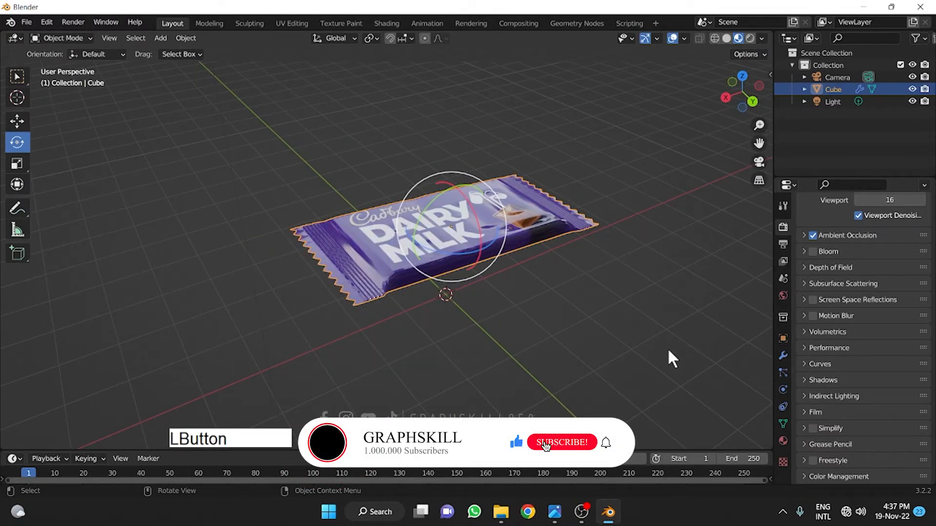
{"action": "left_click", "coordinate": [782, 356]}
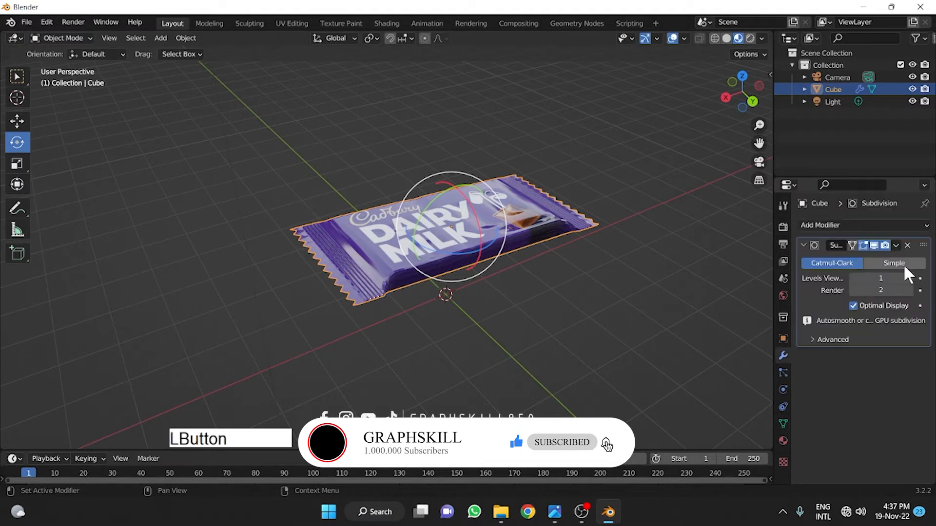
{"action": "left_click", "coordinate": [909, 278]}
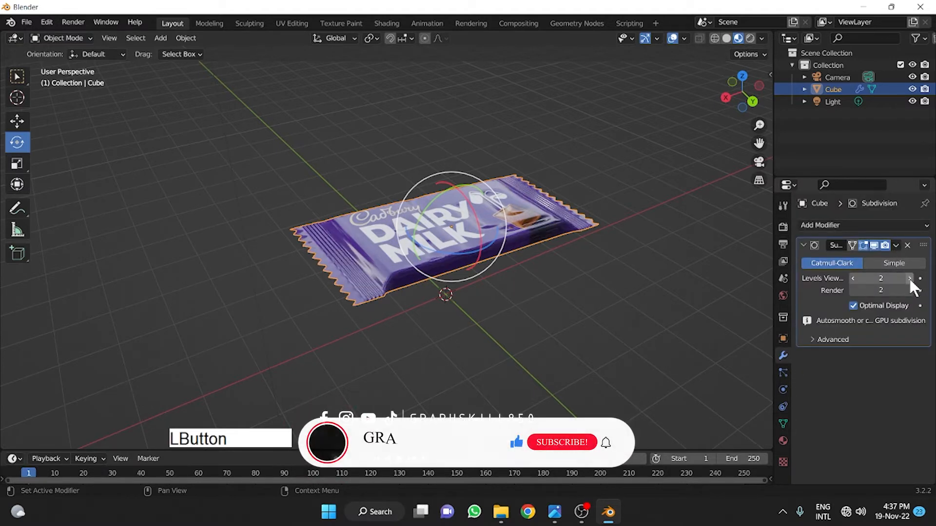
{"action": "left_click", "coordinate": [909, 278]}
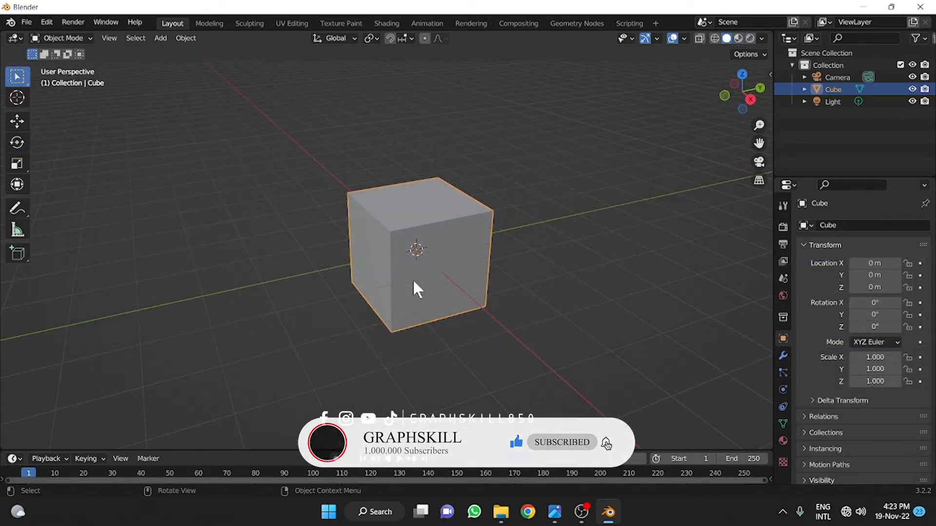
Flatten the default cube into a thin slab by scaling it along the X axis to about -0.19
{"action": "middle_click_drag", "start_coordinate": [414, 282], "coordinate": [365, 309]}
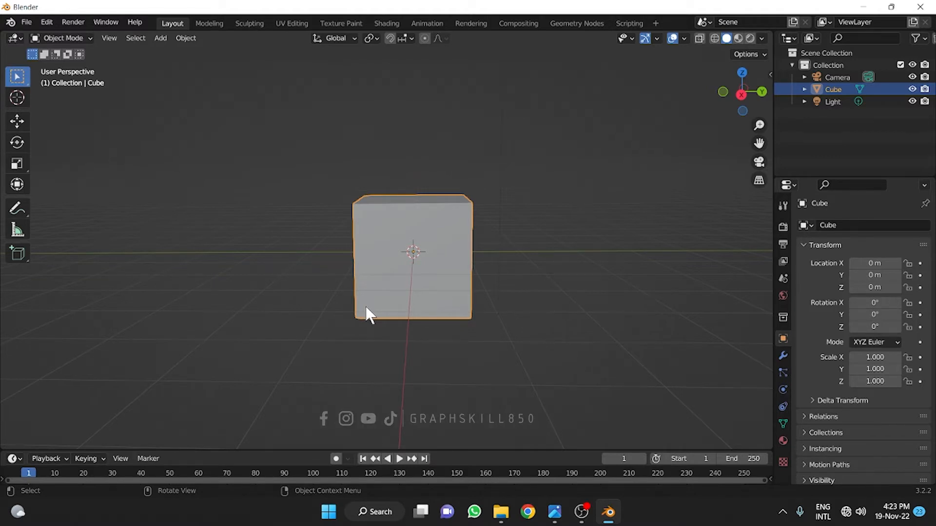
{"action": "middle_click_drag", "start_coordinate": [366, 306], "coordinate": [326, 274]}
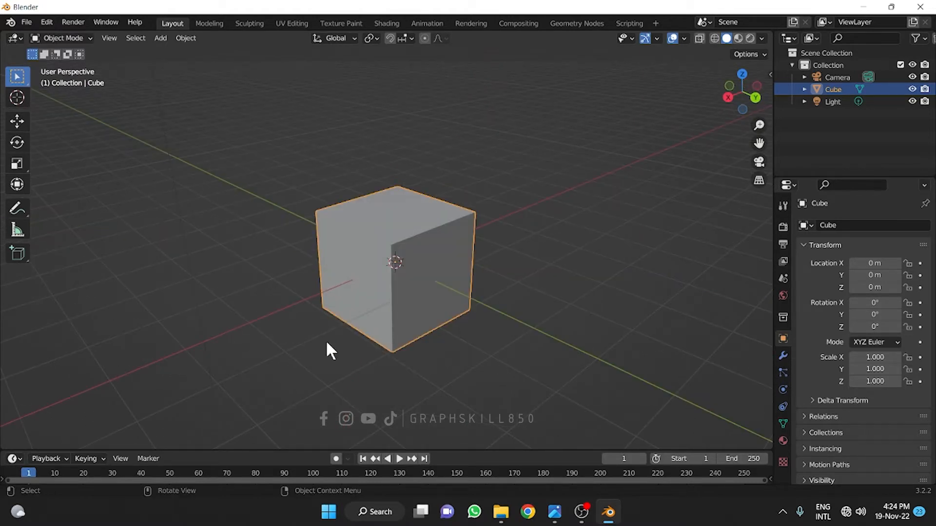
{"action": "middle_click_drag", "start_coordinate": [342, 294], "coordinate": [417, 271]}
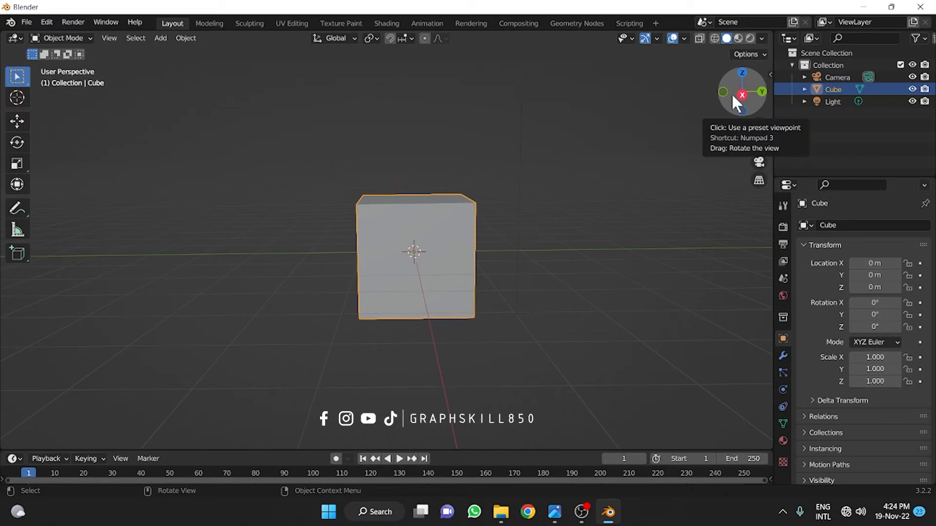
{"action": "left_click", "coordinate": [742, 92]}
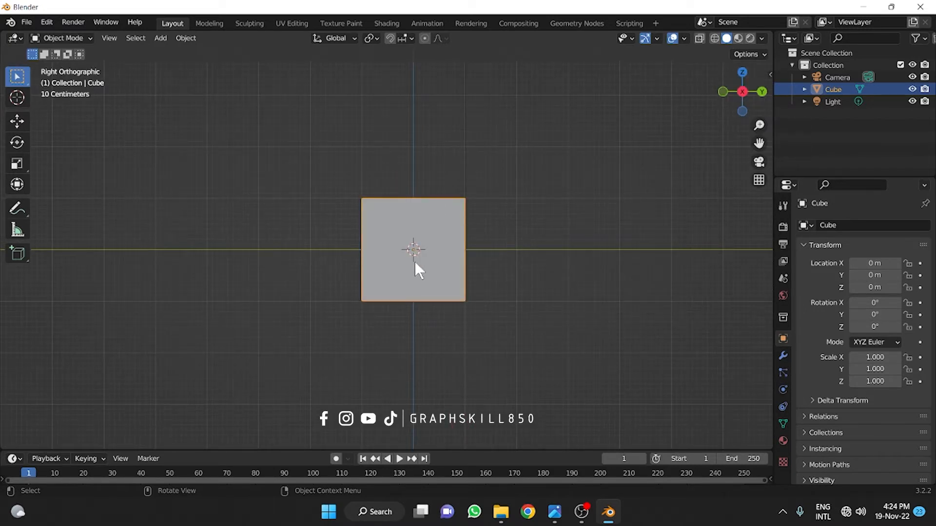
{"action": "middle_click_drag", "start_coordinate": [332, 302], "coordinate": [417, 338]}
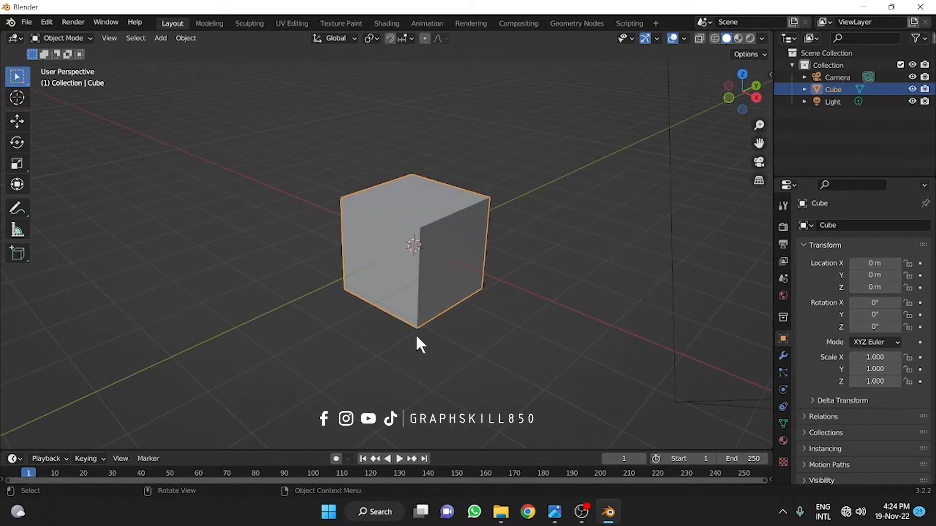
{"action": "key", "text": "s"}
{"action": "key", "text": "x"}
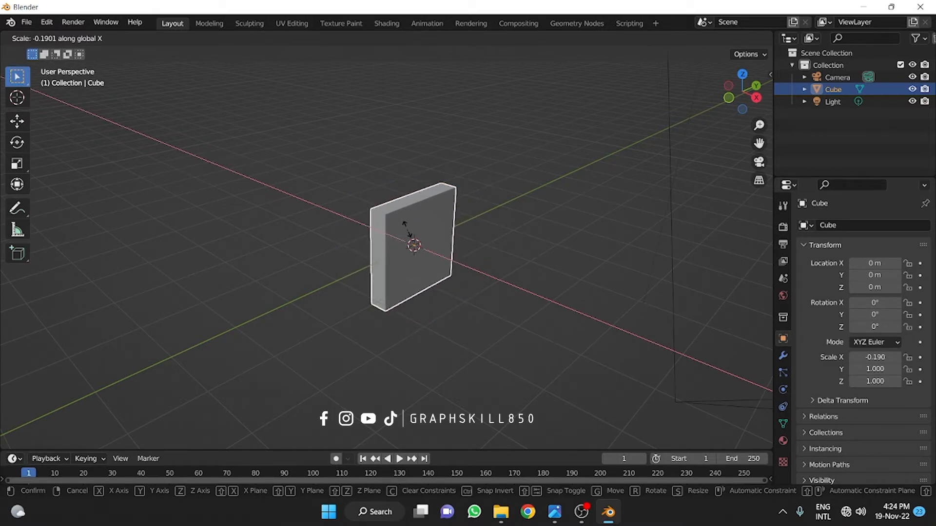
{"action": "left_click", "coordinate": [407, 229]}
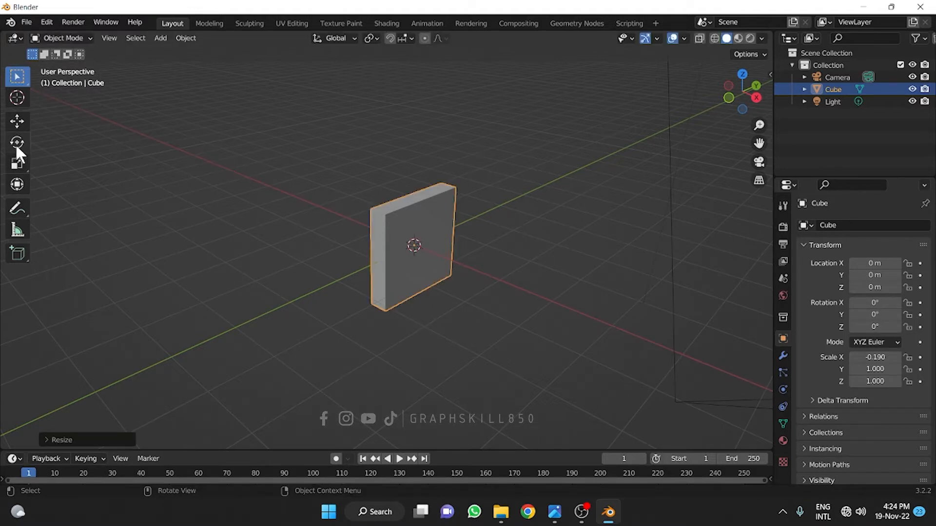
{"action": "middle_click_drag", "start_coordinate": [400, 266], "coordinate": [378, 267]}
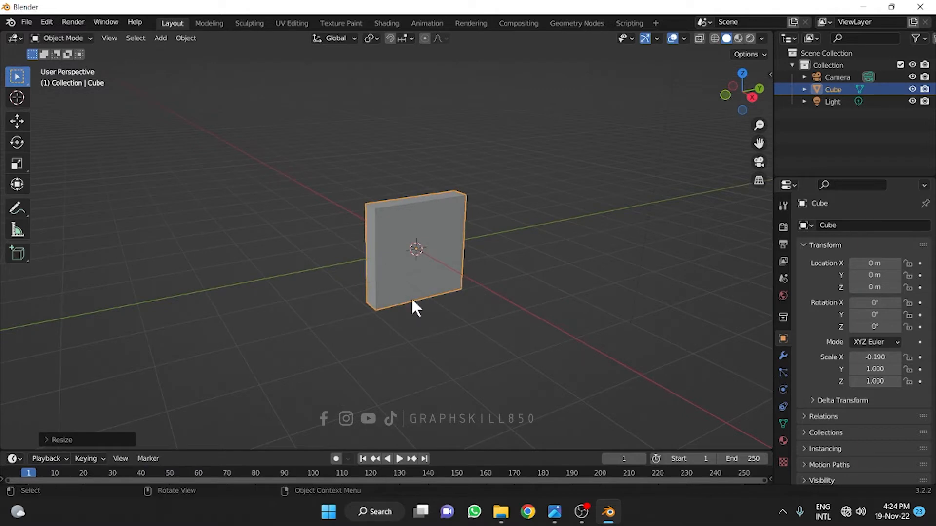
{"action": "middle_click_drag", "start_coordinate": [411, 307], "coordinate": [468, 224]}
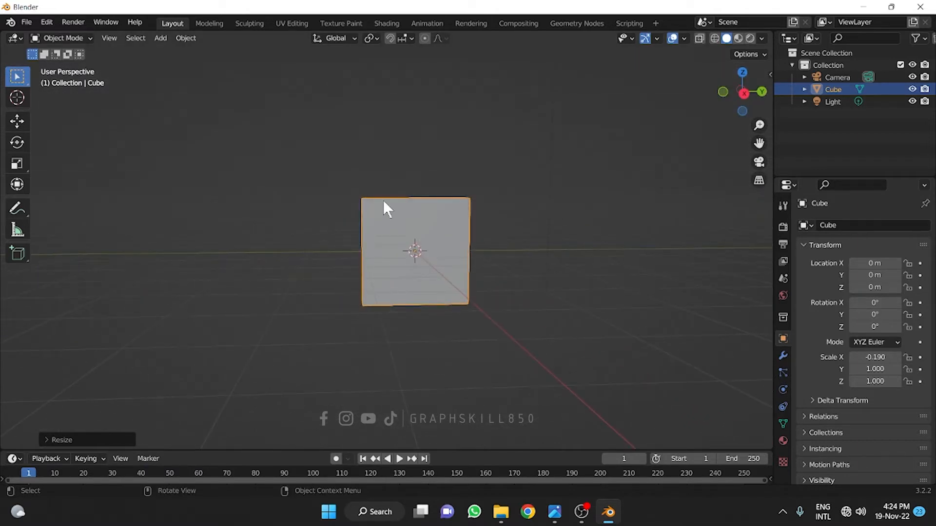
{"action": "left_click", "coordinate": [743, 93]}
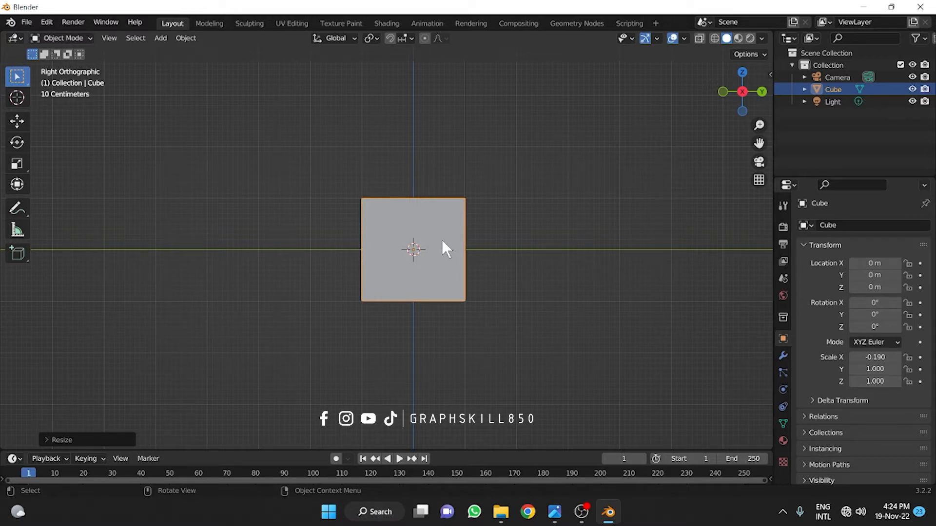
{"action": "left_click", "coordinate": [17, 122]}
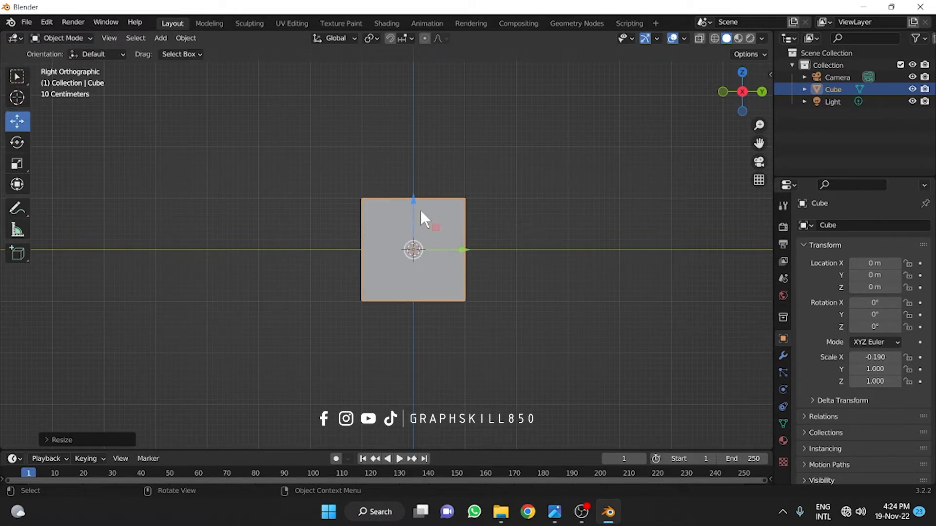
{"action": "left_click_drag", "start_coordinate": [414, 201], "coordinate": [416, 144]}
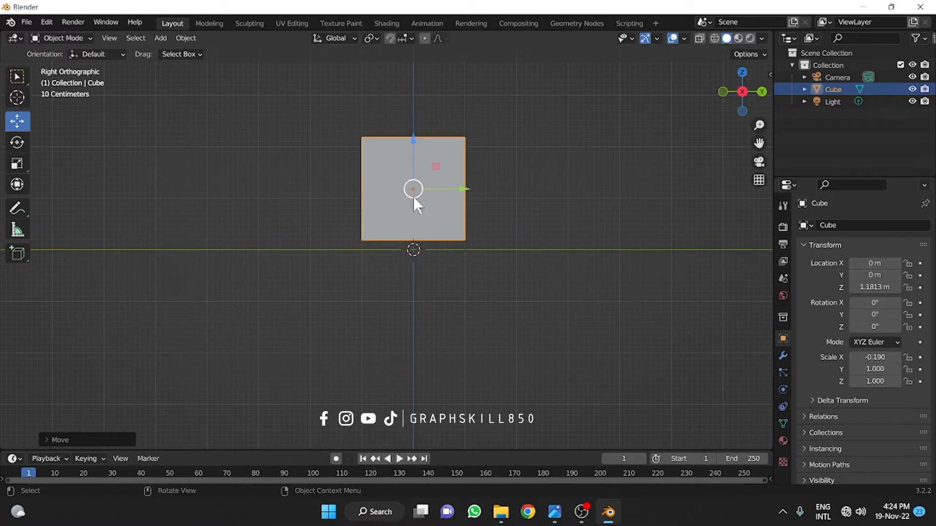
{"action": "key", "text": "ctrl+z"}
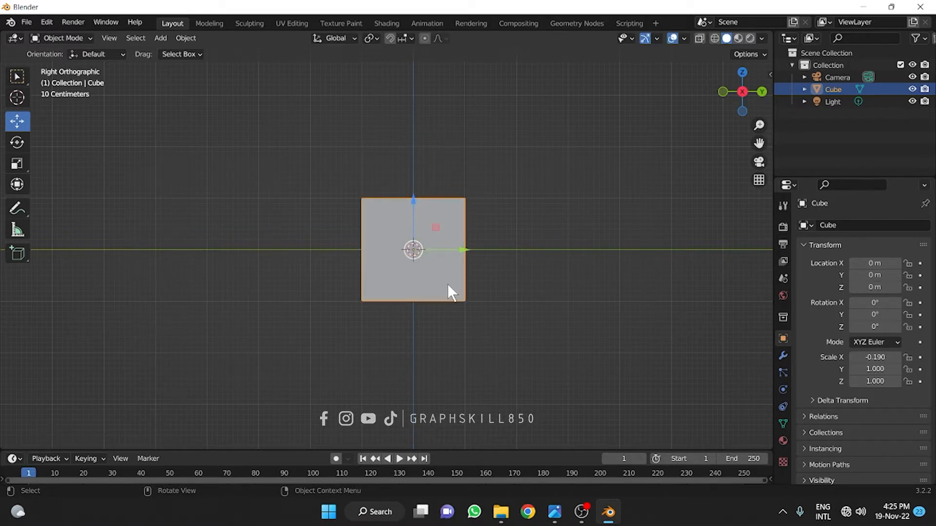
In Edit Mode, move the slab's entire geometry up along Z until its base sits at the object's origin
{"action": "key", "text": "Tab"}
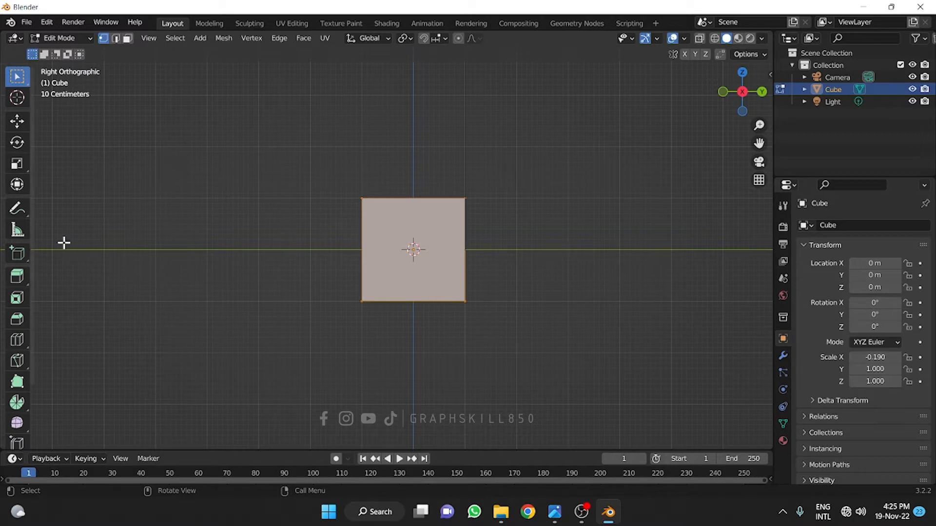
{"action": "left_click", "coordinate": [19, 118]}
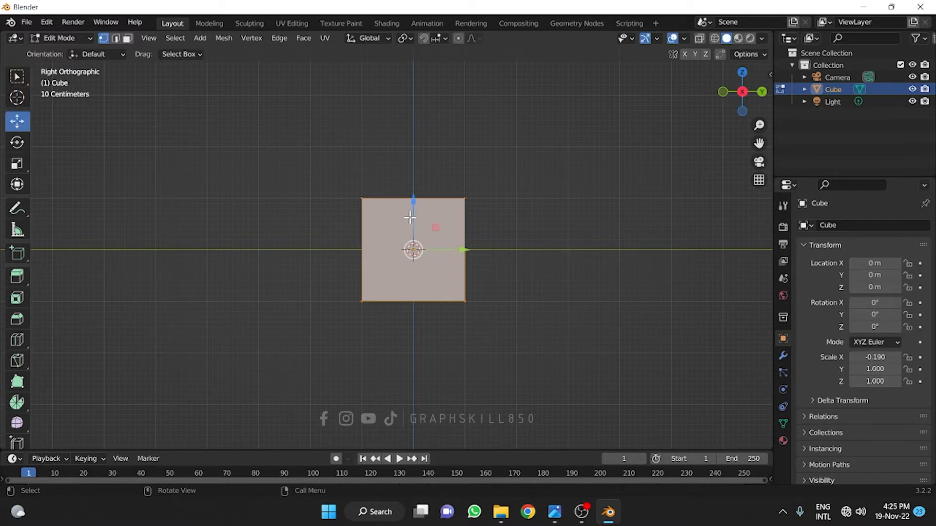
{"action": "left_click_drag", "start_coordinate": [410, 217], "coordinate": [414, 163]}
{"action": "middle_click_drag", "start_coordinate": [336, 298], "coordinate": [432, 247]}
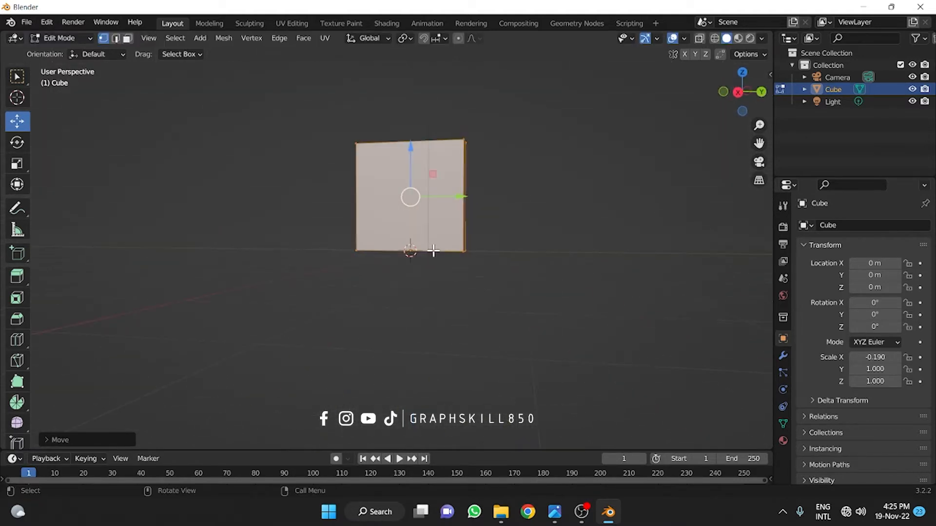
{"action": "scroll", "coordinate": [432, 247], "scroll_direction": "up", "scroll_amount": 3}
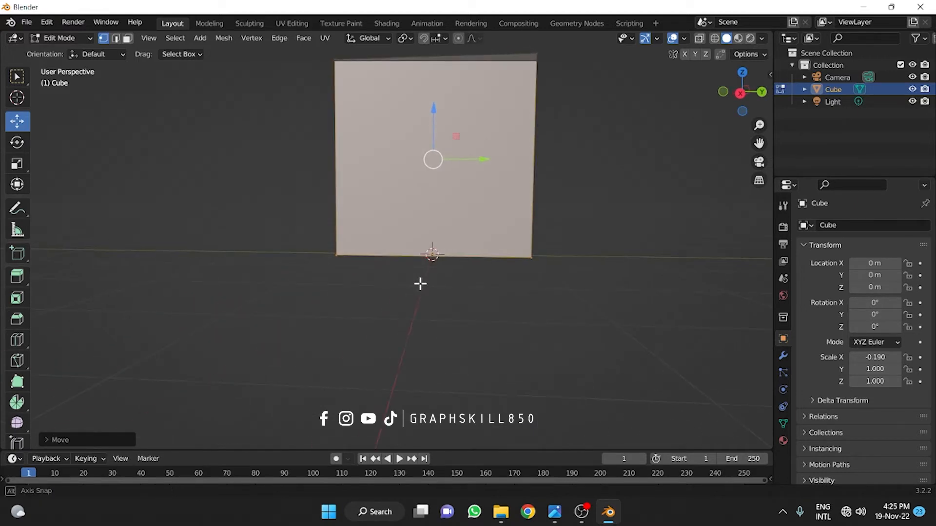
{"action": "scroll", "coordinate": [419, 284], "scroll_direction": "down", "scroll_amount": 4}
Add a Mirror modifier to the slab and set it to mirror on the Z axis only
{"action": "left_click", "coordinate": [783, 355]}
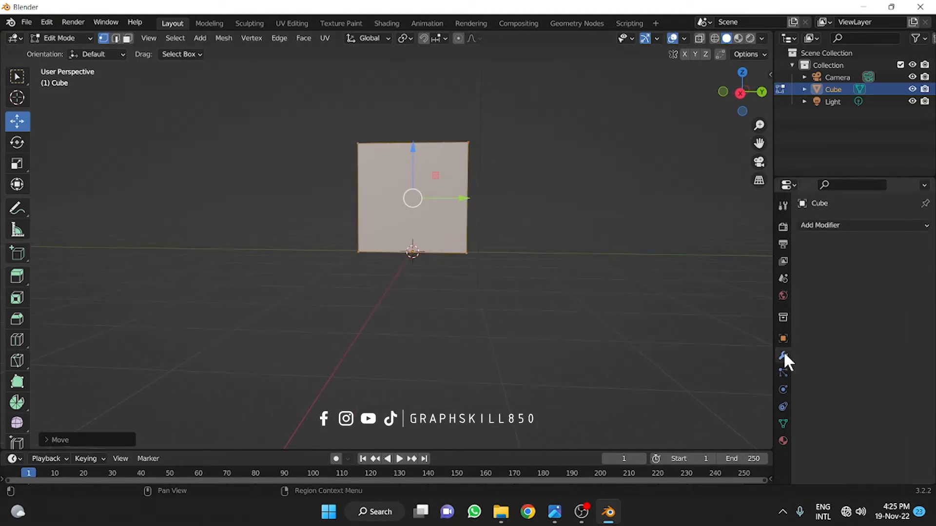
{"action": "left_click", "coordinate": [830, 227]}
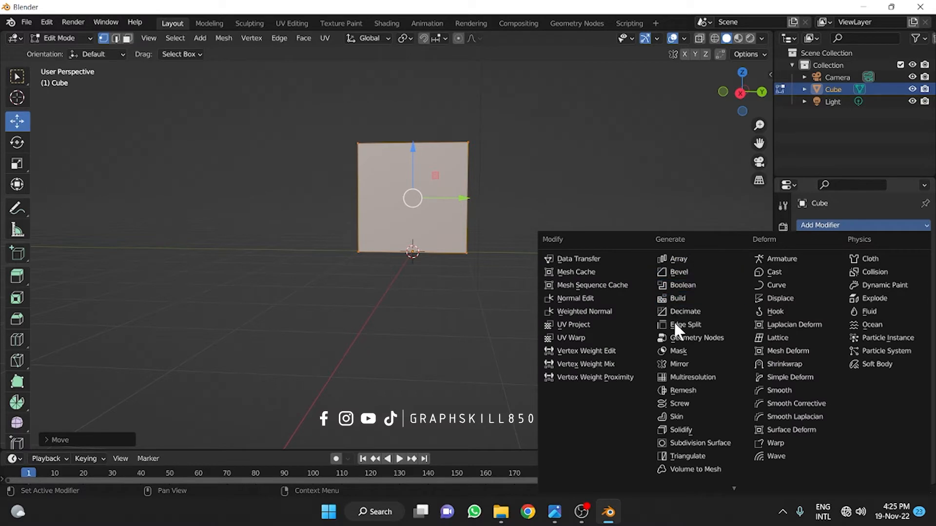
{"action": "left_click", "coordinate": [675, 364]}
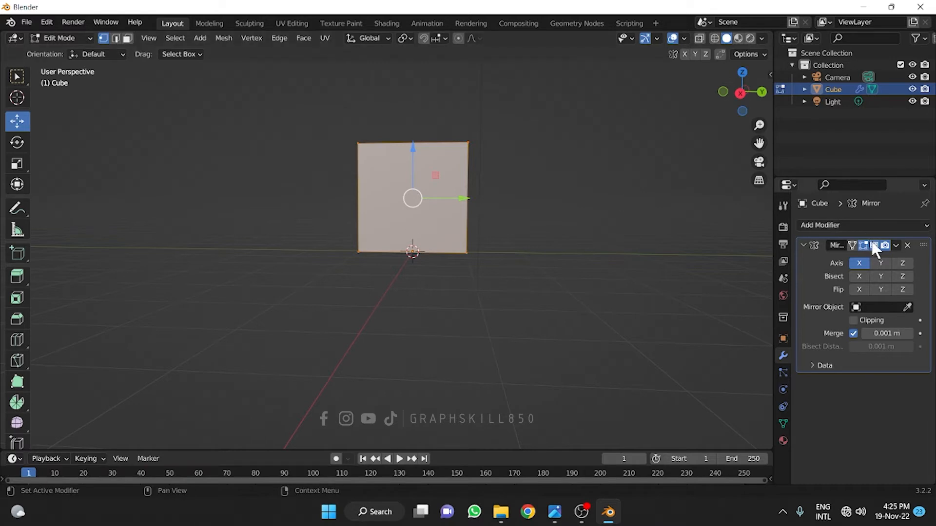
{"action": "left_click", "coordinate": [902, 265]}
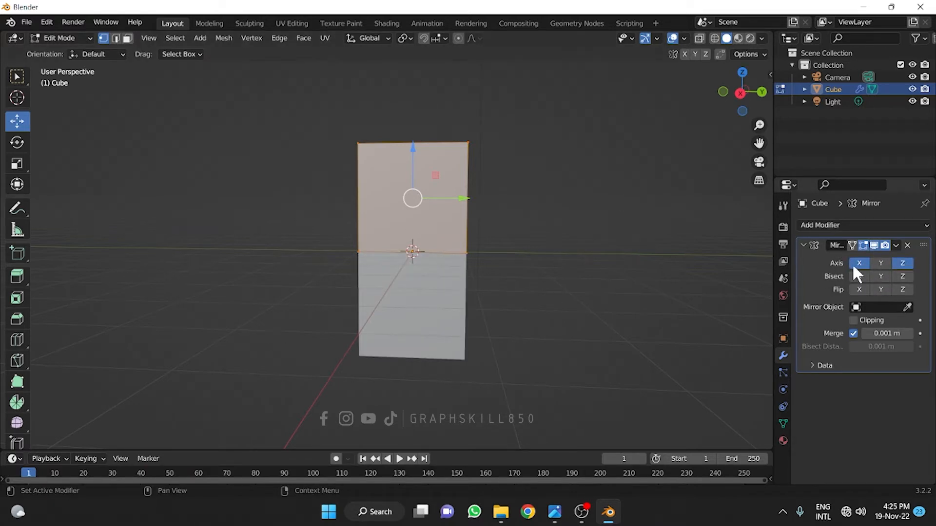
{"action": "left_click", "coordinate": [857, 263]}
Show the mirrored slab in the Right Orthographic view with X-ray display enabled
{"action": "middle_click_drag", "start_coordinate": [380, 318], "coordinate": [390, 154]}
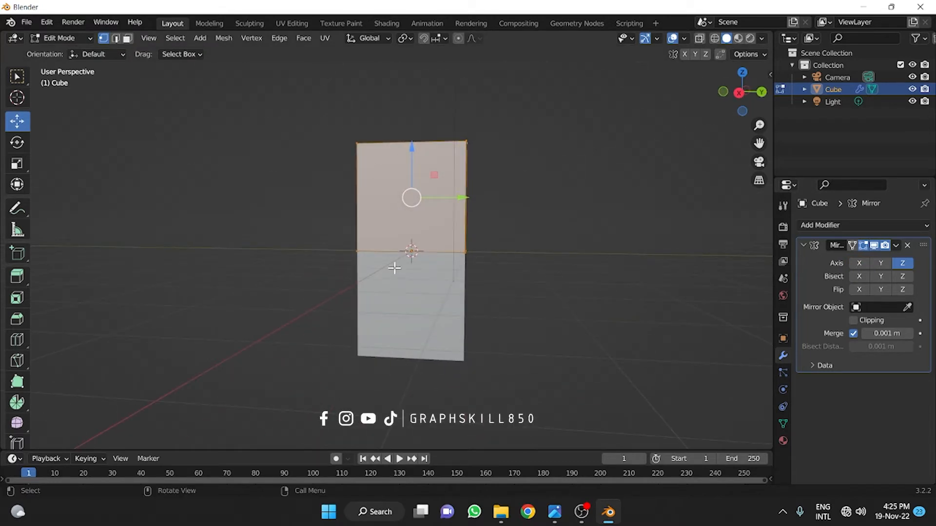
{"action": "middle_click_drag", "start_coordinate": [417, 291], "coordinate": [446, 376], "text": "shift"}
{"action": "left_click", "coordinate": [400, 242]}
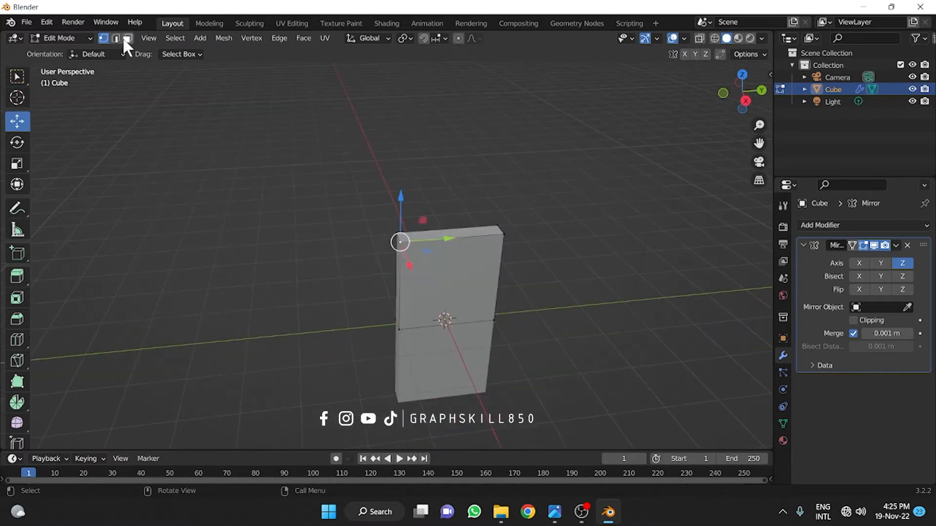
{"action": "left_click", "coordinate": [127, 39]}
{"action": "left_click", "coordinate": [745, 101]}
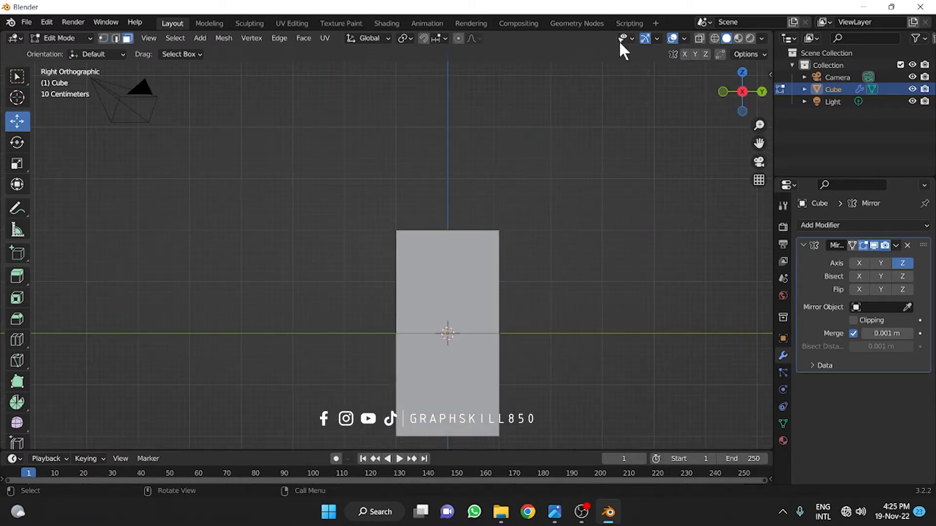
{"action": "left_click", "coordinate": [697, 38]}
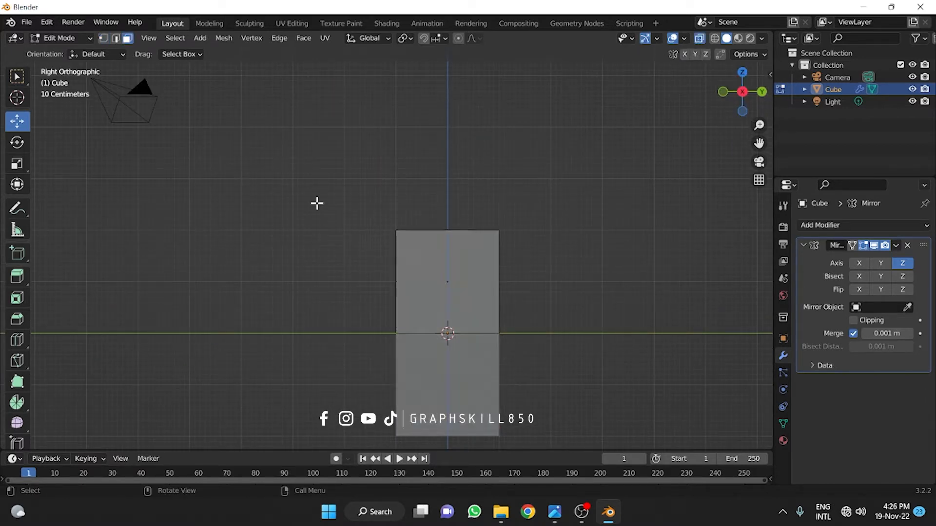
Select all vertices along the slab's top edge and extrude them a short distance upward
{"action": "left_click_drag", "start_coordinate": [322, 209], "coordinate": [578, 257]}
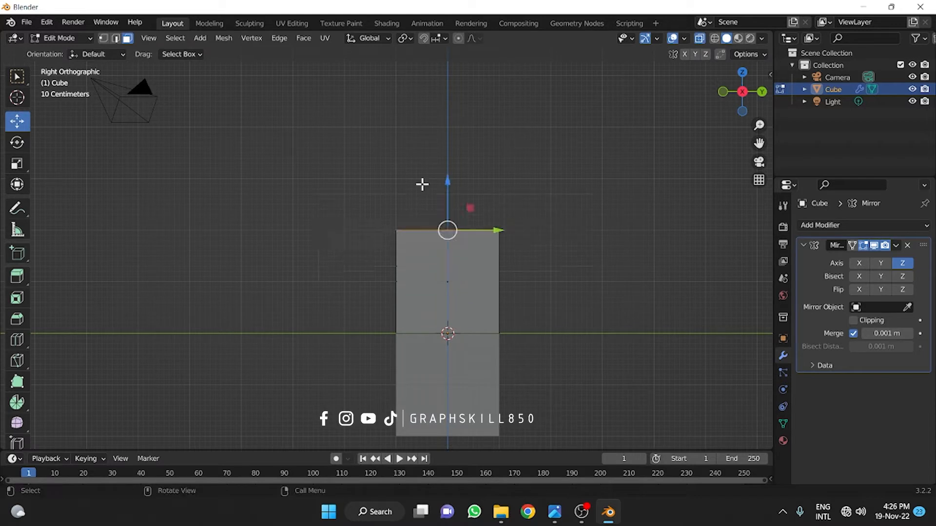
{"action": "left_click", "coordinate": [104, 36]}
{"action": "left_click_drag", "start_coordinate": [366, 205], "coordinate": [583, 245]}
{"action": "scroll", "coordinate": [476, 175], "scroll_direction": "up", "scroll_amount": 3}
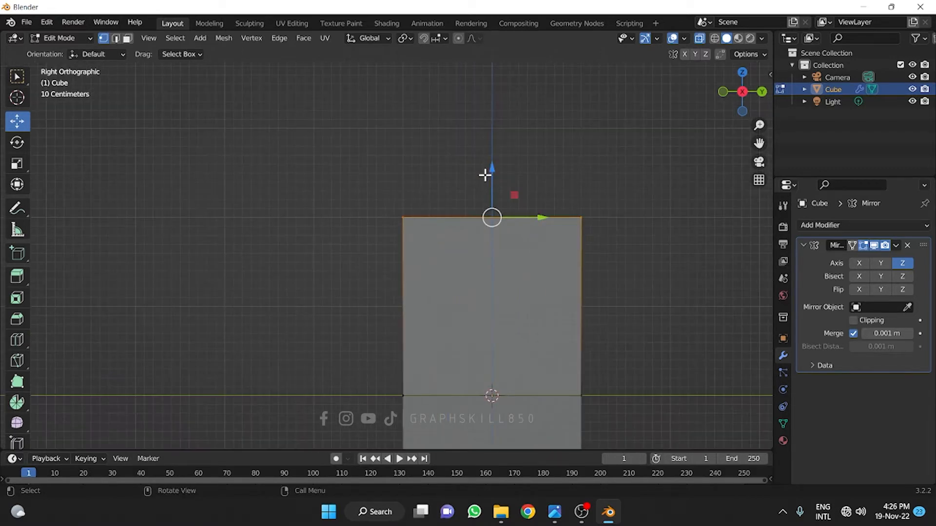
{"action": "key", "text": "e"}
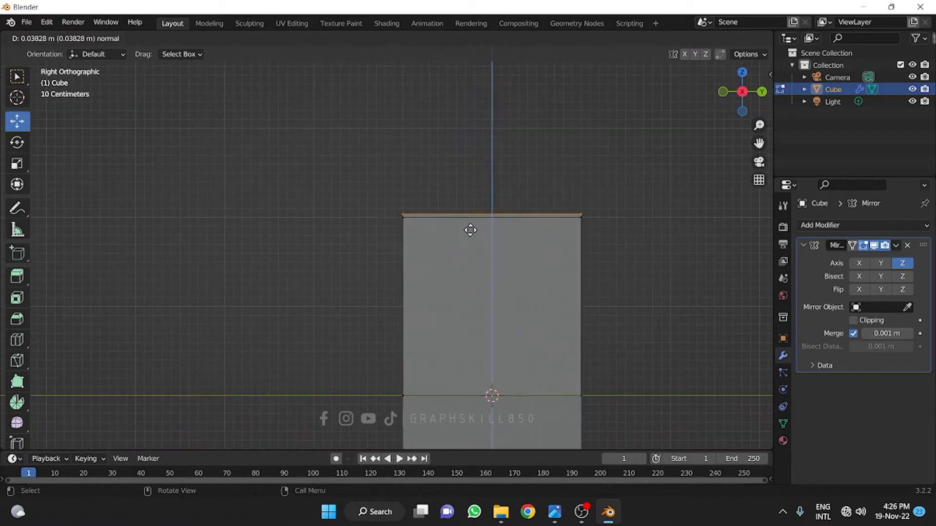
{"action": "left_click", "coordinate": [467, 223]}
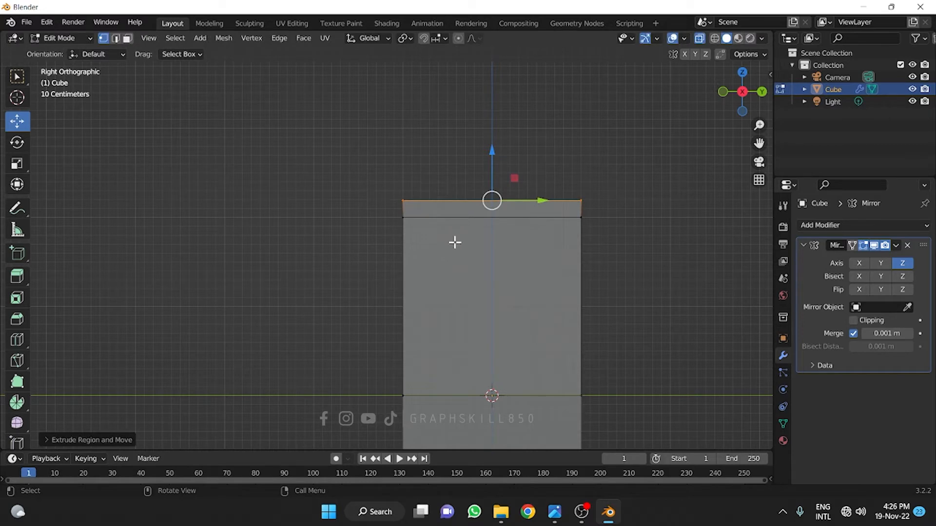
Scale the extruded top edge along the Y axis to about 1.2 so it flares outward
{"action": "key", "text": "s"}
{"action": "key", "text": "y"}
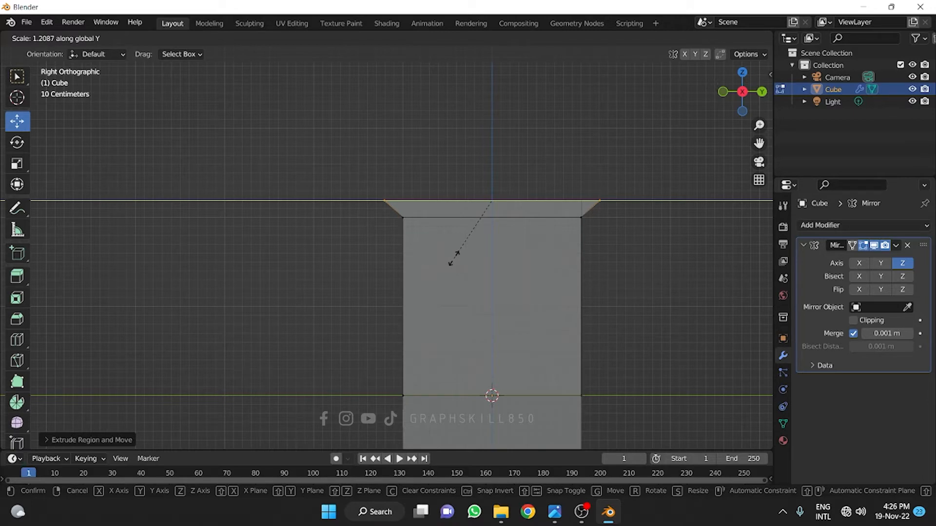
{"action": "left_click", "coordinate": [450, 262]}
Flatten the flared top face into a single line by scaling it to 0 along the X axis
{"action": "middle_click_drag", "start_coordinate": [450, 262], "coordinate": [535, 290]}
{"action": "middle_click_drag", "start_coordinate": [403, 246], "coordinate": [390, 205]}
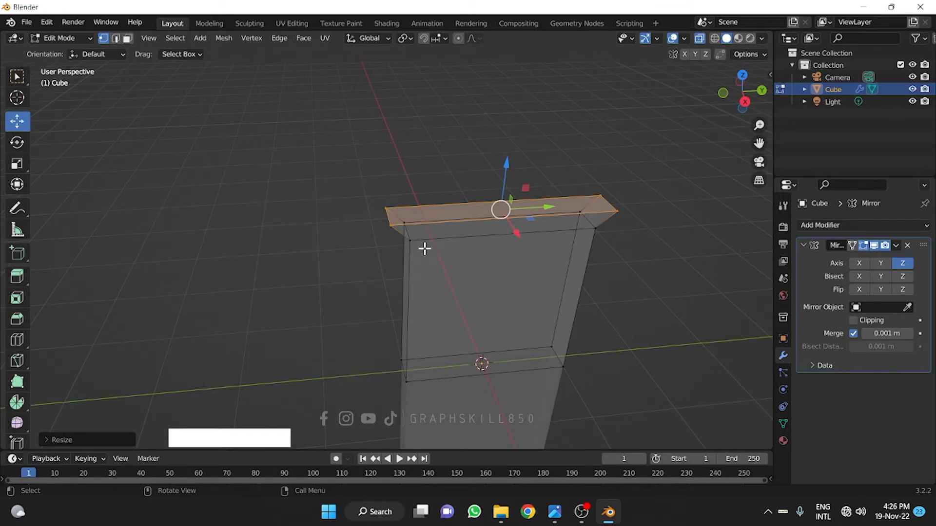
{"action": "type", "text": "sx"}
{"action": "type", "text": "0"}
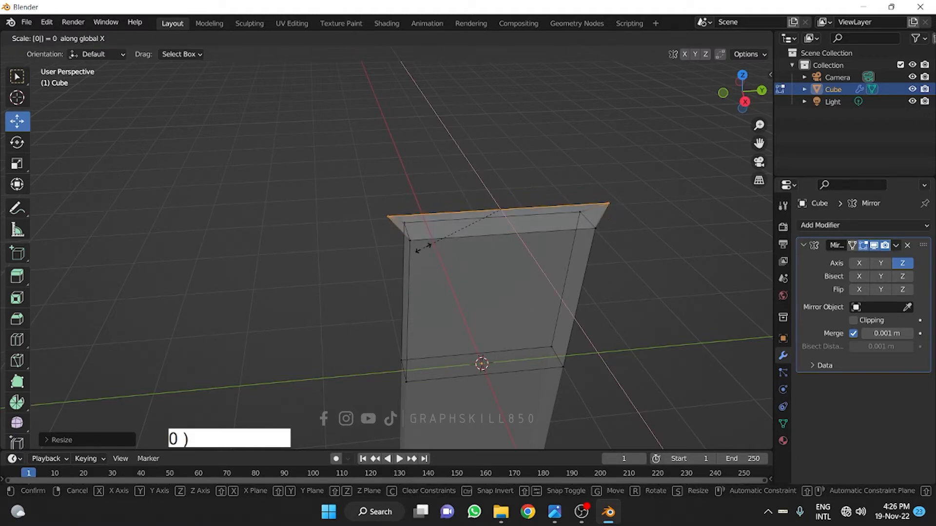
{"action": "left_click", "coordinate": [460, 183]}
In the Right Orthographic view, extrude the flattened top edge upward to form the wrapper's end flap
{"action": "middle_click_drag", "start_coordinate": [379, 282], "coordinate": [346, 253]}
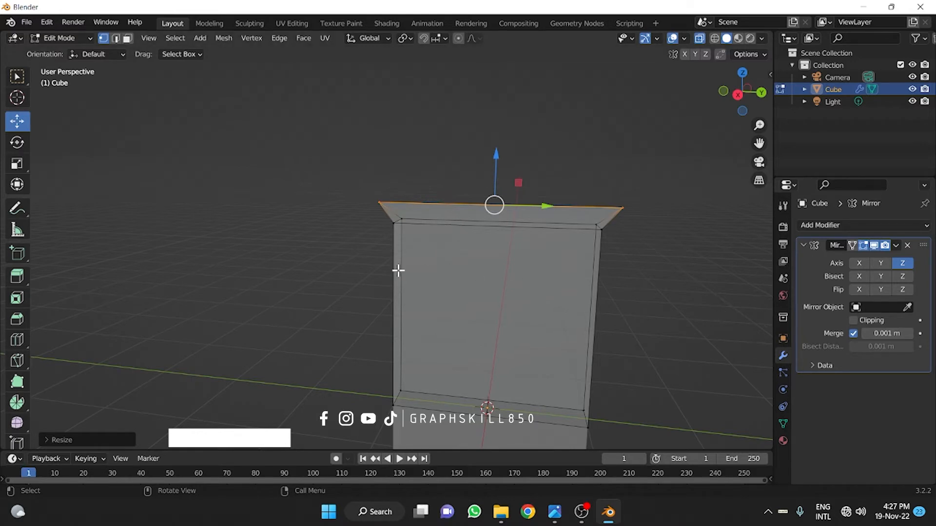
{"action": "left_click", "coordinate": [737, 94]}
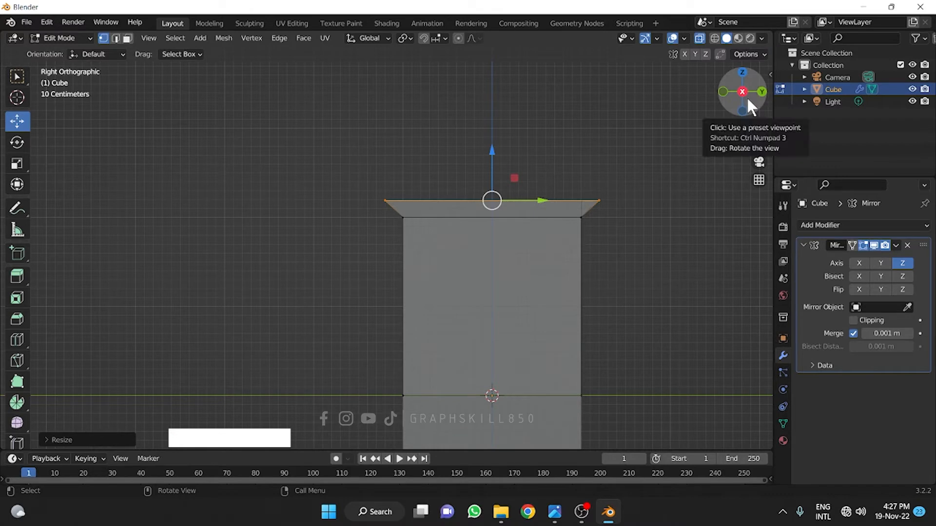
{"action": "key", "text": "e"}
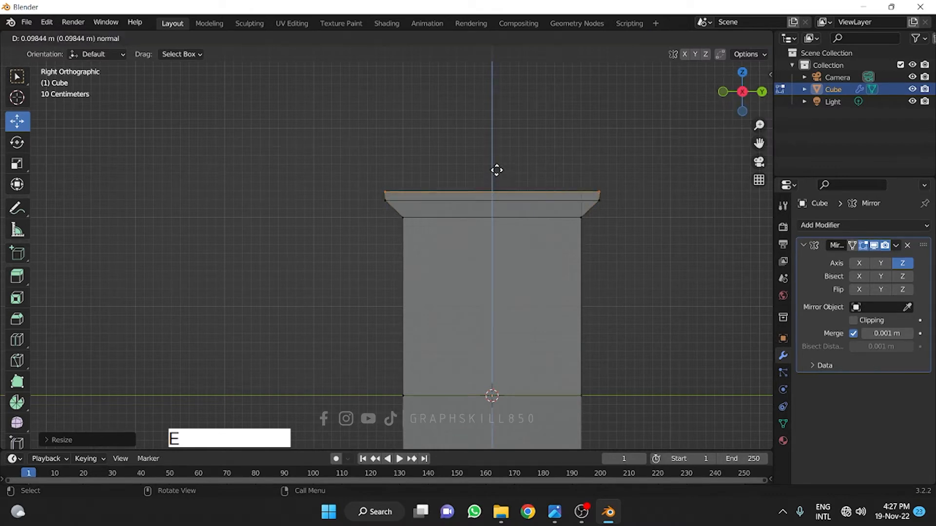
{"action": "left_click", "coordinate": [500, 140]}
Add 23 vertical loop cuts across the wrapper's width without sliding them, and return to the Right Orthographic view
{"action": "middle_click_drag", "start_coordinate": [439, 165], "coordinate": [443, 162]}
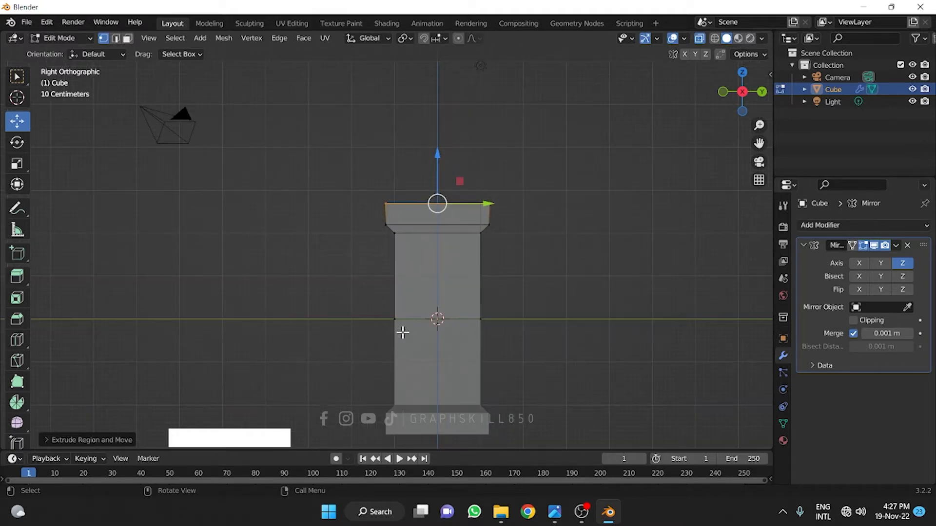
{"action": "middle_click_drag", "start_coordinate": [463, 373], "coordinate": [409, 244]}
{"action": "scroll", "coordinate": [443, 156], "scroll_direction": "up", "scroll_amount": 3}
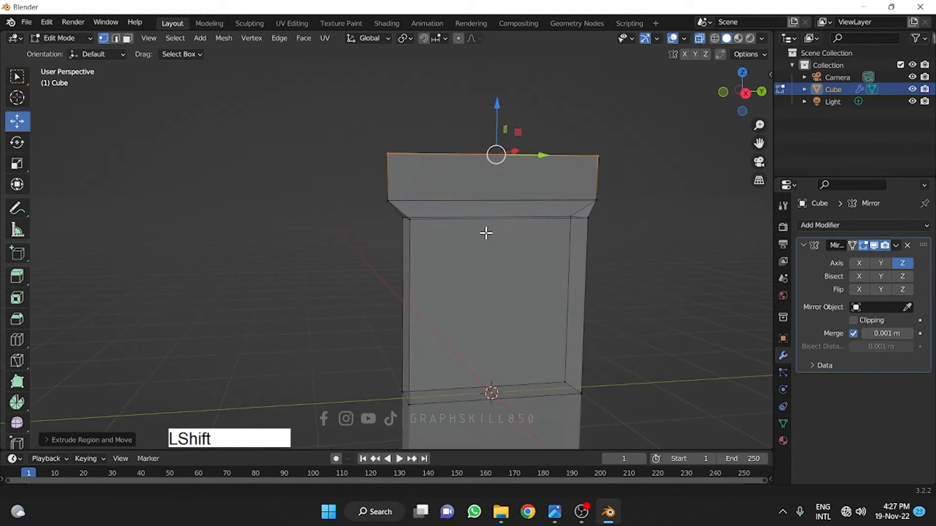
{"action": "middle_click_drag", "start_coordinate": [487, 232], "coordinate": [415, 261], "text": "shift"}
{"action": "key", "text": "ctrl+r"}
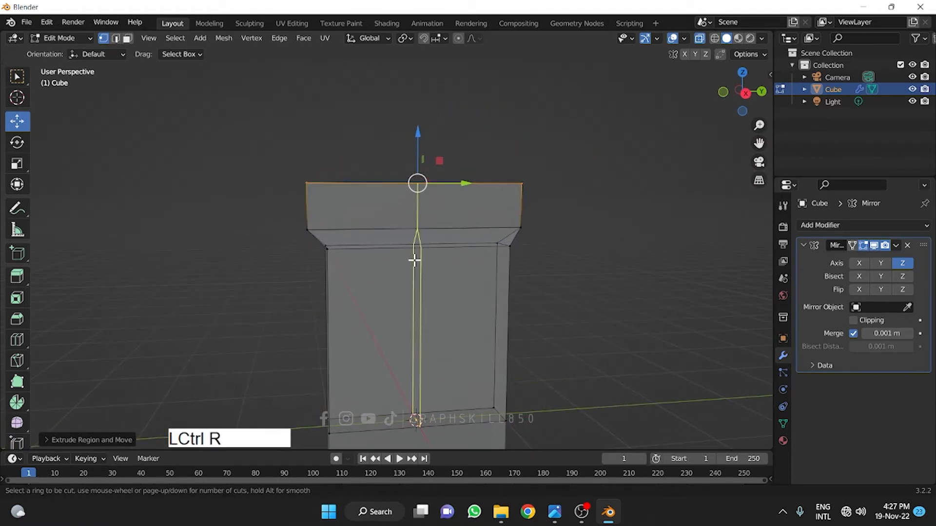
{"action": "scroll", "coordinate": [412, 257], "scroll_direction": "up", "scroll_amount": 6}
{"action": "scroll", "coordinate": [410, 255], "scroll_direction": "up", "scroll_amount": 4}
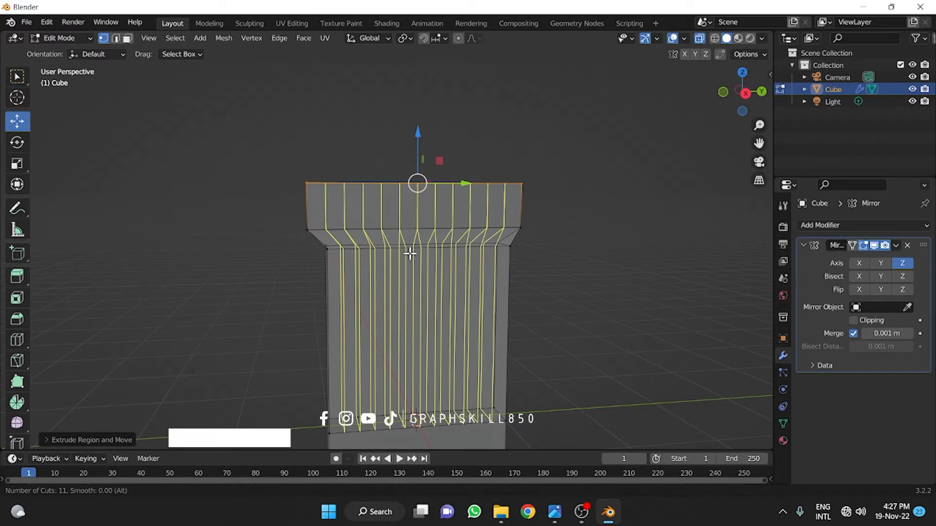
{"action": "scroll", "coordinate": [410, 253], "scroll_direction": "up", "scroll_amount": 7}
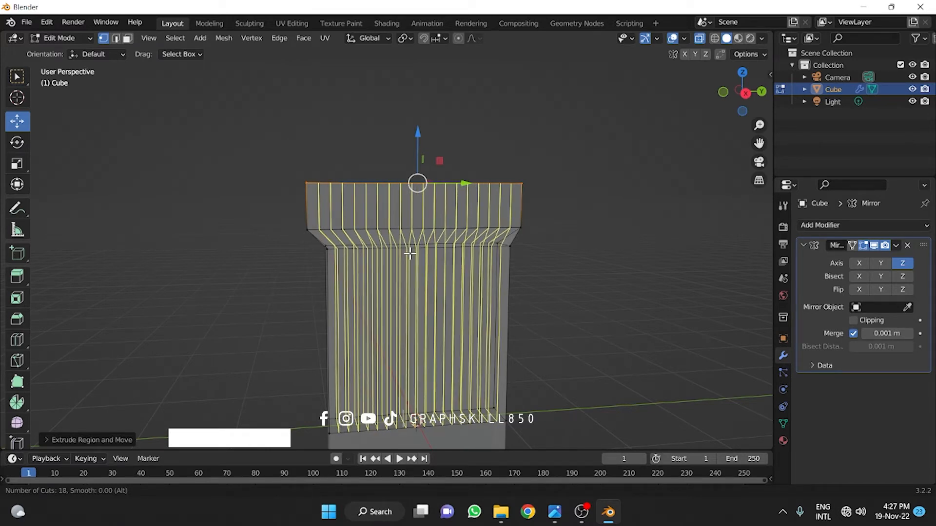
{"action": "scroll", "coordinate": [410, 253], "scroll_direction": "up", "scroll_amount": 3}
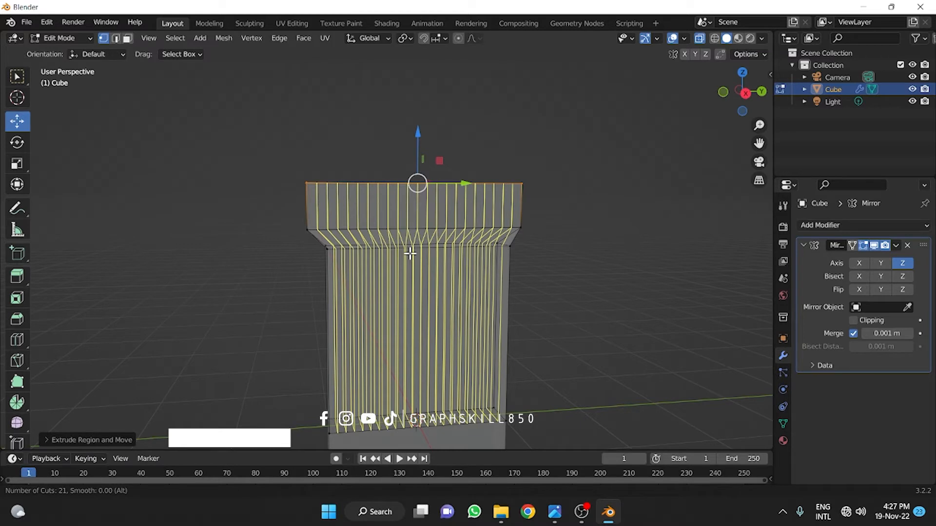
{"action": "scroll", "coordinate": [410, 253], "scroll_direction": "up", "scroll_amount": 2}
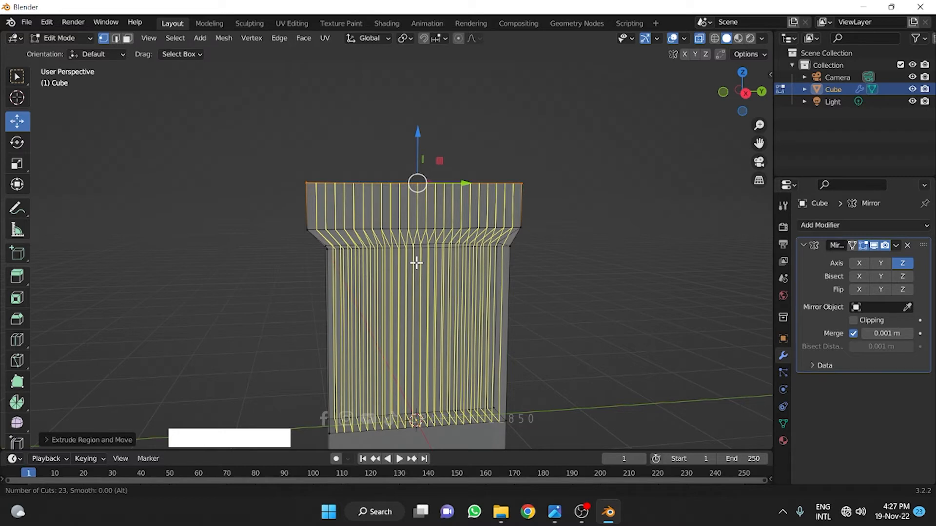
{"action": "left_click", "coordinate": [416, 263]}
{"action": "right_click", "coordinate": [397, 292]}
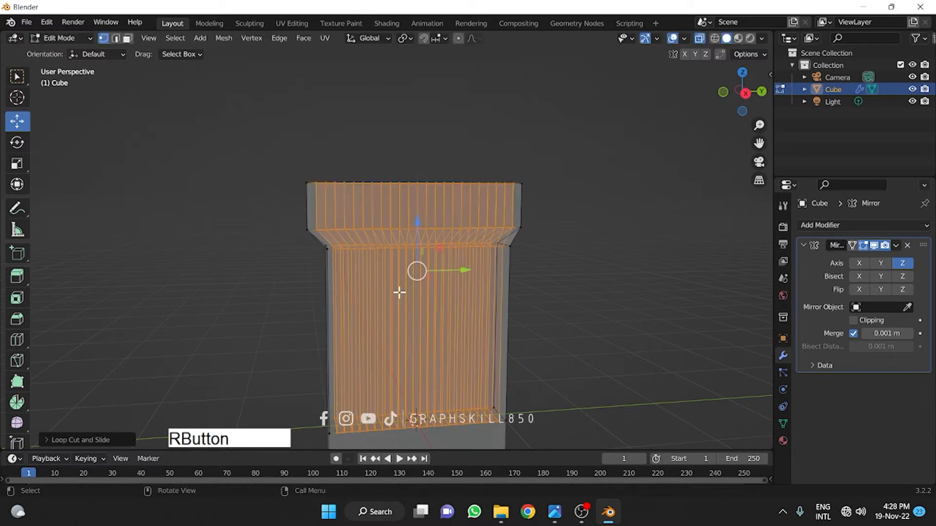
{"action": "middle_click_drag", "start_coordinate": [332, 187], "coordinate": [399, 176]}
{"action": "left_click", "coordinate": [743, 92]}
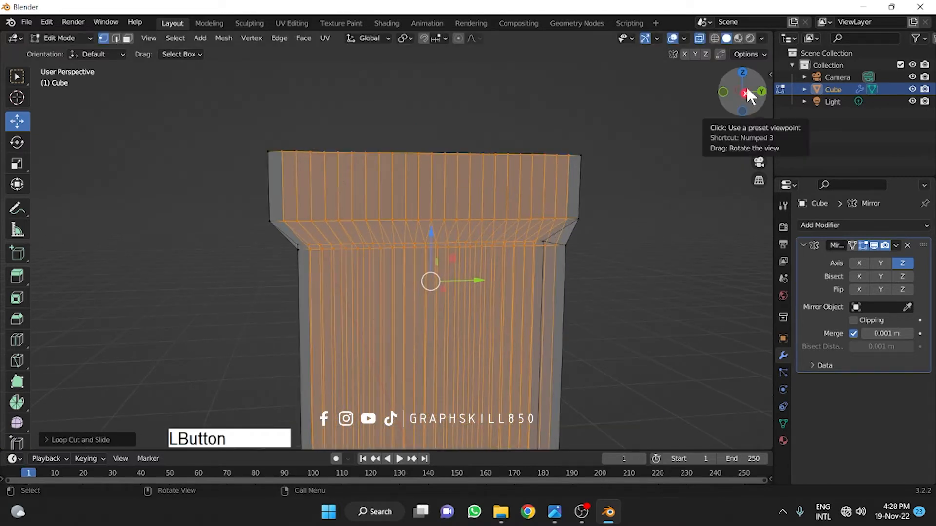
Try to form a single notch by moving the second vertex pair along the flap's top edge downward
{"action": "left_click_drag", "start_coordinate": [291, 138], "coordinate": [283, 173]}
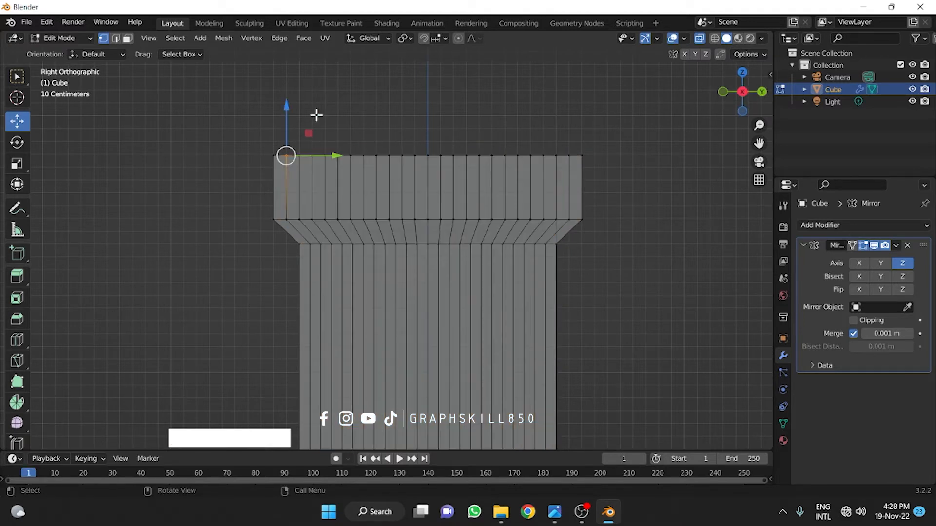
{"action": "left_click_drag", "start_coordinate": [311, 113], "coordinate": [275, 160]}
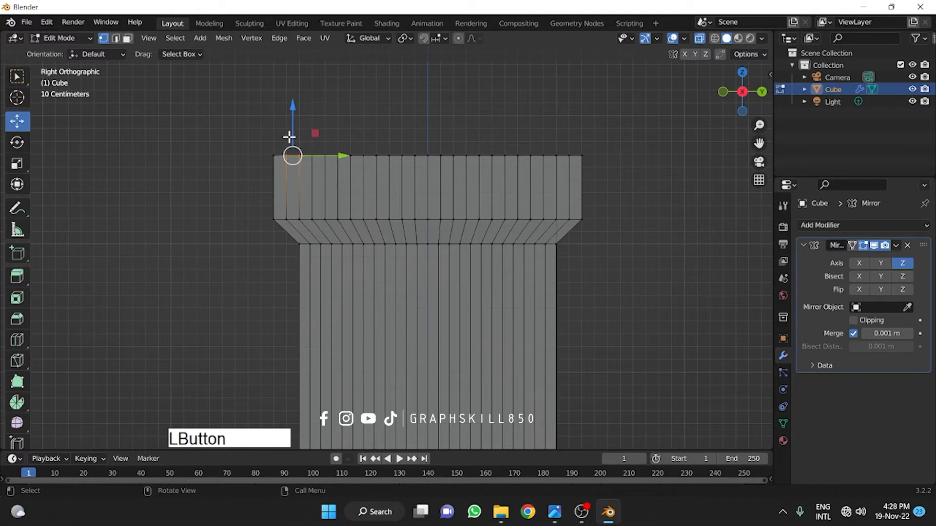
{"action": "left_click", "coordinate": [286, 155]}
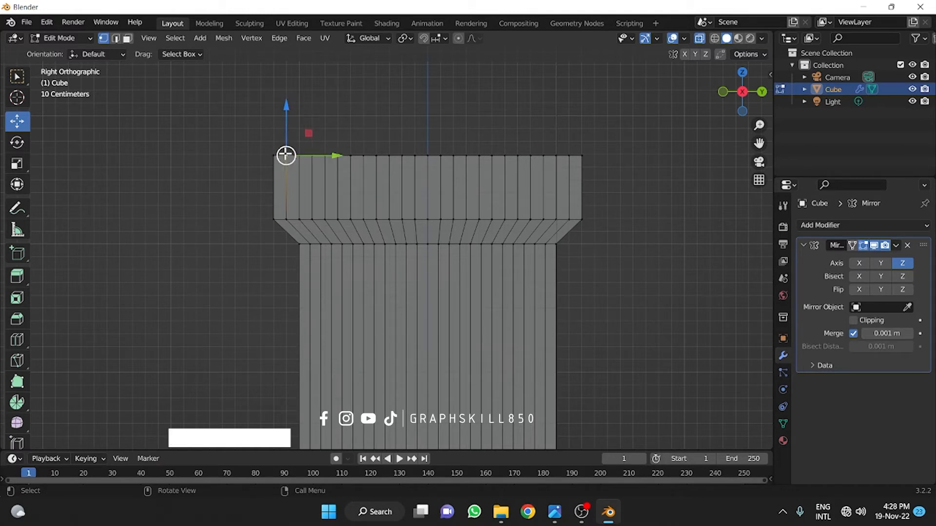
{"action": "left_click", "coordinate": [253, 156]}
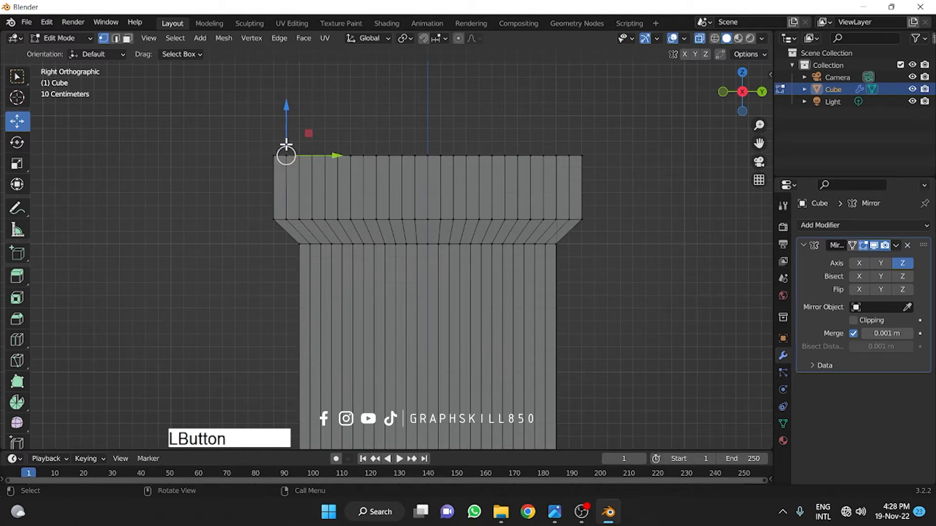
{"action": "left_click_drag", "start_coordinate": [284, 154], "coordinate": [287, 181]}
{"action": "left_click", "coordinate": [267, 157]}
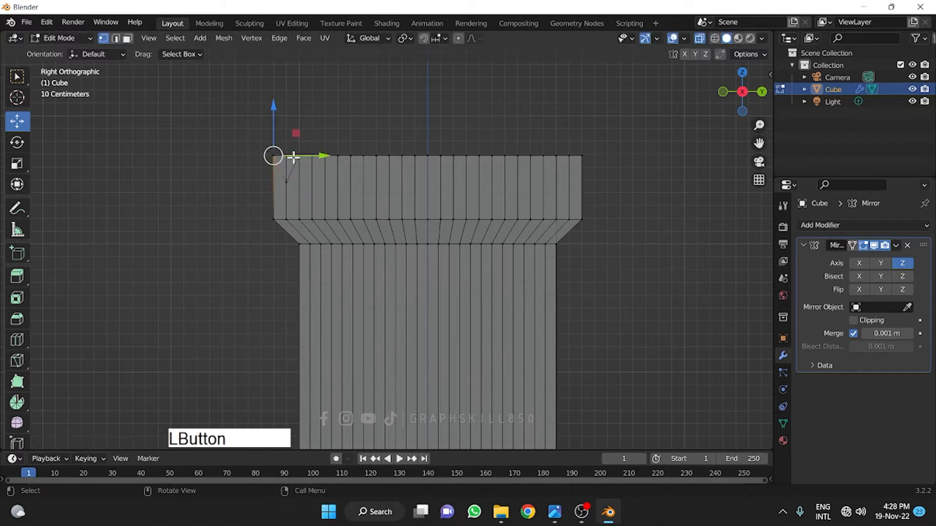
{"action": "left_click", "coordinate": [244, 162]}
{"action": "left_click", "coordinate": [310, 126]}
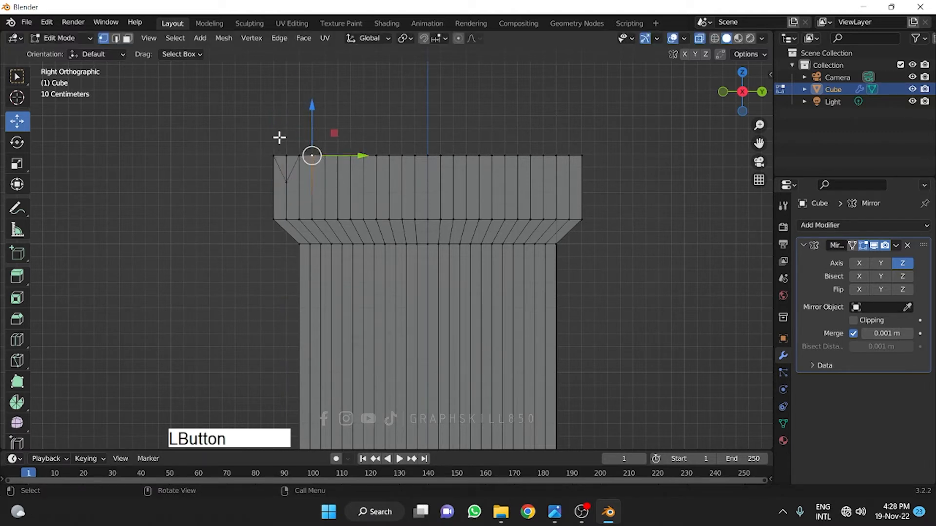
Undo the vertex move that notched the flap's top edge
{"action": "scroll", "coordinate": [279, 138], "scroll_direction": "up", "scroll_amount": 2}
{"action": "key", "text": "ctrl+z"}
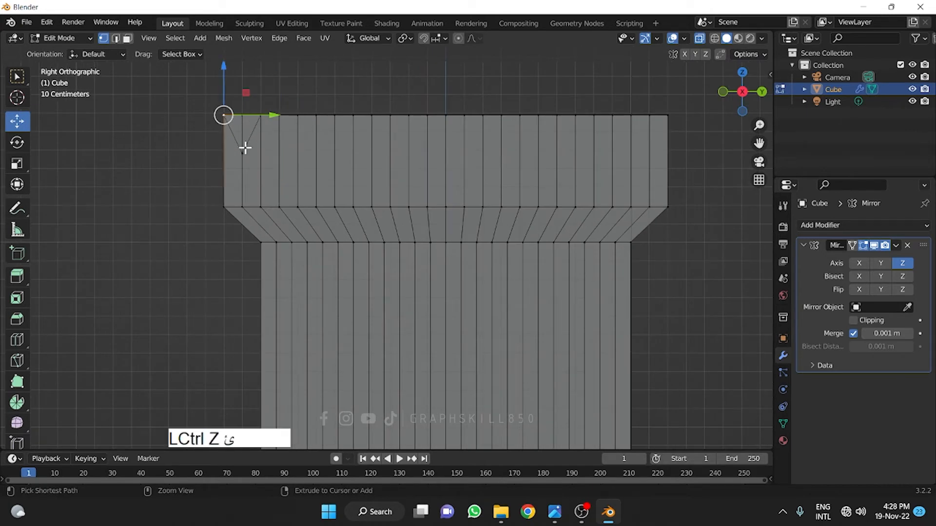
{"action": "key", "text": "ctrl+z"}
{"action": "left_click_drag", "start_coordinate": [251, 101], "coordinate": [234, 128]}
{"action": "key", "text": "ctrl+z"}
Select every second vertex along the flap's top edge and move them down along Z to form a zigzag edge
{"action": "left_click_drag", "start_coordinate": [233, 85], "coordinate": [253, 130]}
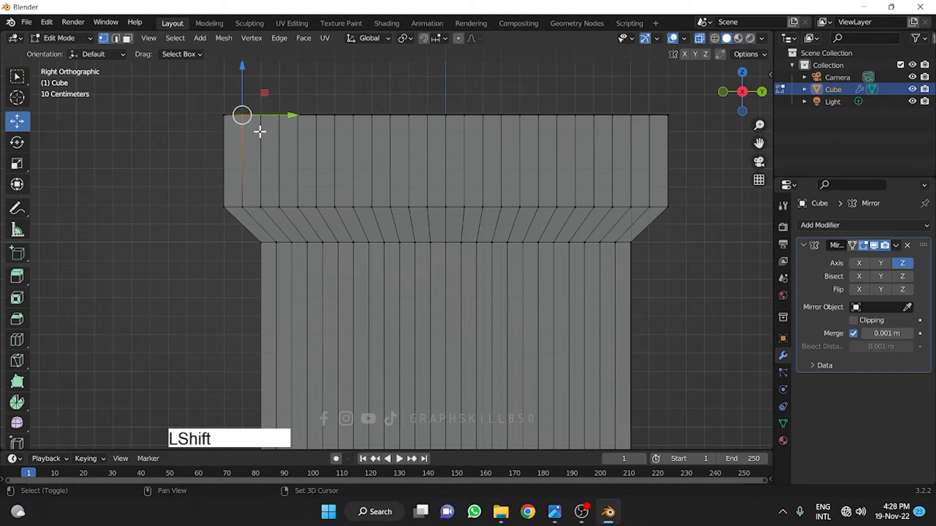
{"action": "left_click", "coordinate": [281, 116], "text": "shift"}
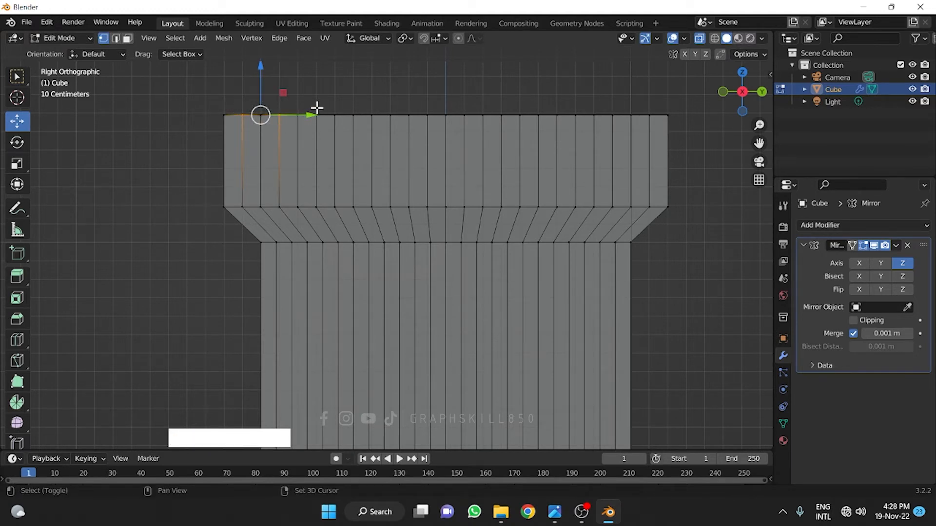
{"action": "left_click", "coordinate": [316, 116], "text": "shift"}
{"action": "left_click", "coordinate": [353, 116], "text": "shift"}
{"action": "left_click", "coordinate": [390, 116], "text": "shift"}
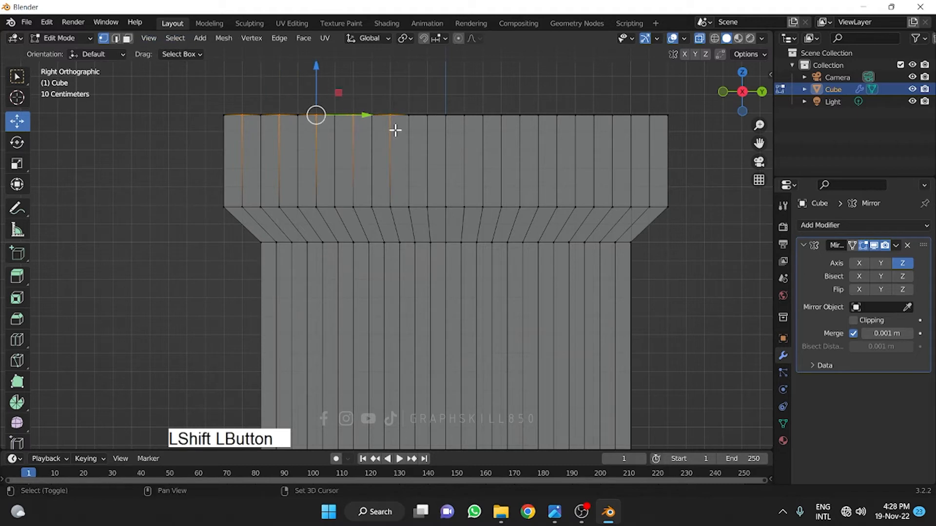
{"action": "left_click", "coordinate": [428, 116], "text": "shift"}
{"action": "left_click", "coordinate": [465, 115], "text": "shift"}
{"action": "left_click", "coordinate": [502, 117], "text": "shift"}
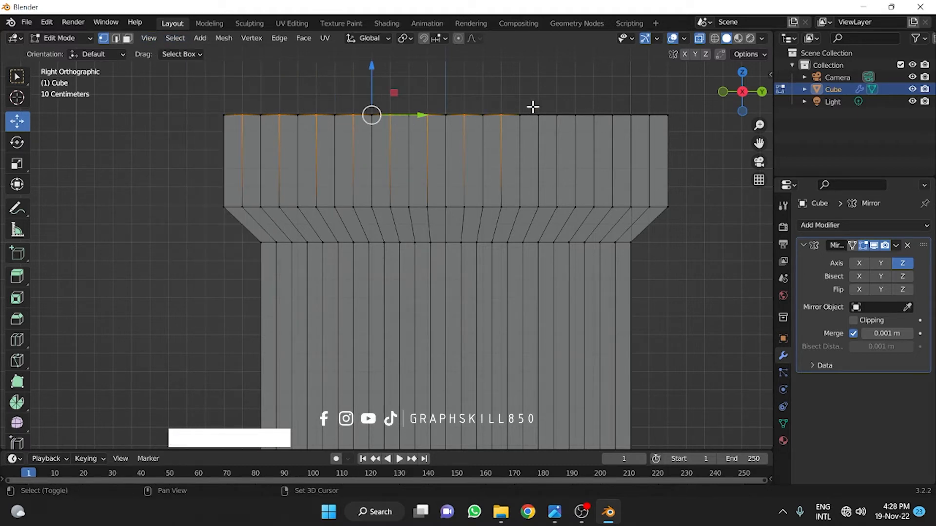
{"action": "left_click_drag", "start_coordinate": [534, 106], "coordinate": [544, 126], "text": "shift"}
{"action": "left_click", "coordinate": [576, 115], "text": "shift"}
{"action": "left_click", "coordinate": [613, 116], "text": "shift"}
{"action": "left_click", "coordinate": [650, 115], "text": "shift"}
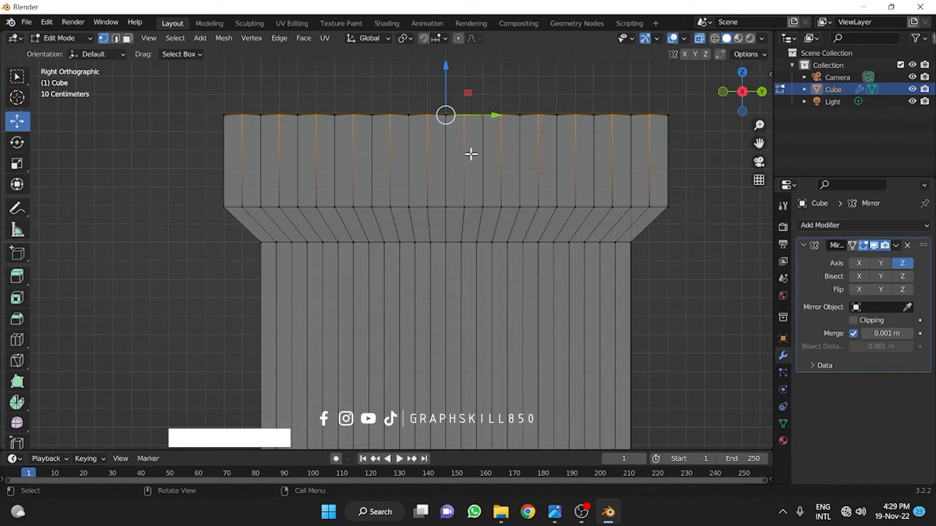
{"action": "left_click_drag", "start_coordinate": [444, 75], "coordinate": [444, 105]}
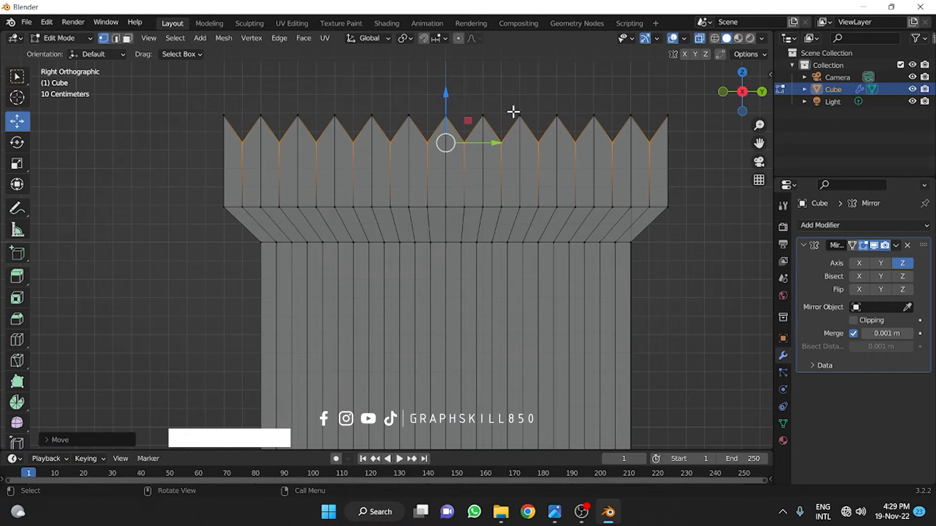
Add one horizontal loop cut across the wrapper's upper flap, just beneath the zigzag edge
{"action": "scroll", "coordinate": [512, 112], "scroll_direction": "down", "scroll_amount": 8}
{"action": "middle_click_drag", "start_coordinate": [487, 312], "coordinate": [499, 234], "text": "shift"}
{"action": "scroll", "coordinate": [404, 177], "scroll_direction": "up", "scroll_amount": 4}
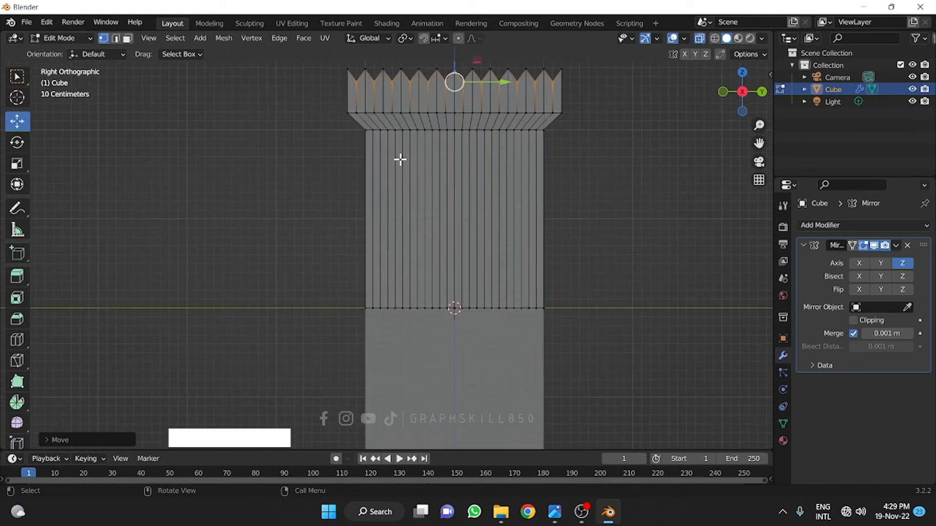
{"action": "middle_click_drag", "start_coordinate": [390, 183], "coordinate": [371, 251], "text": "shift"}
{"action": "scroll", "coordinate": [380, 140], "scroll_direction": "up", "scroll_amount": 2}
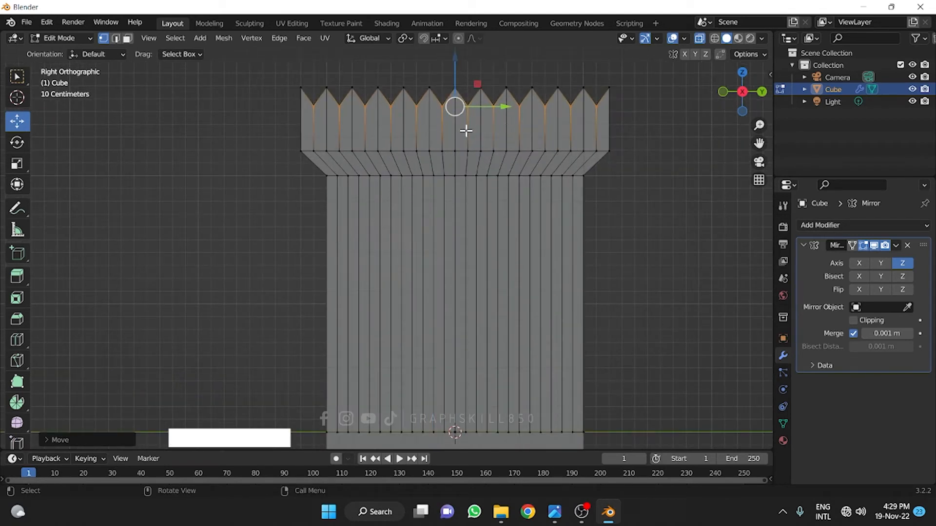
{"action": "key", "text": "ctrl"}
{"action": "key", "text": "ctrl+r"}
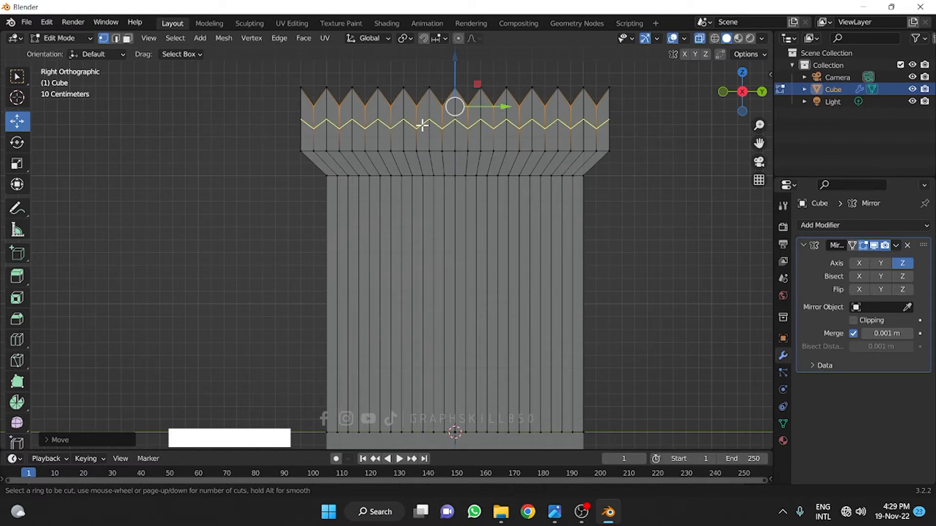
{"action": "left_click", "coordinate": [422, 125]}
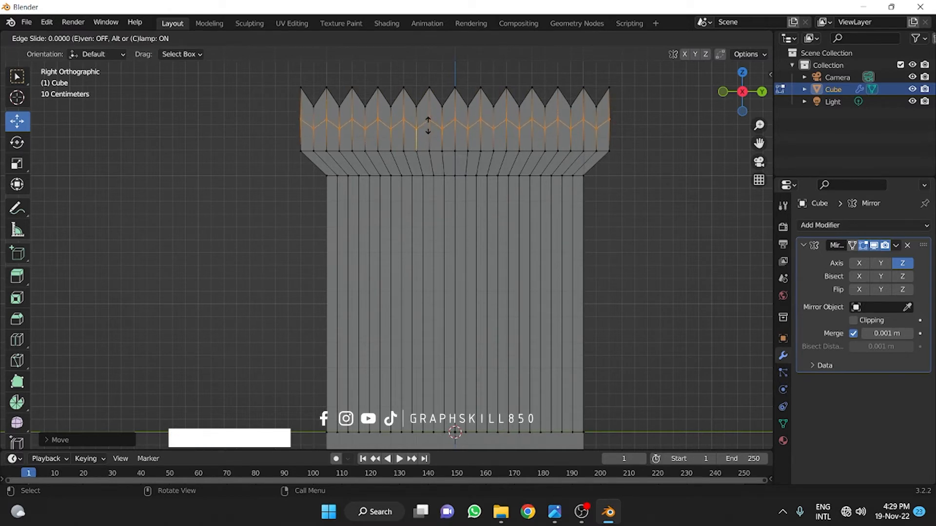
Flatten the new zigzag loop by scaling it to 0 along Z, and raise it along Z to just below the zigzag notches
{"action": "key", "text": "s"}
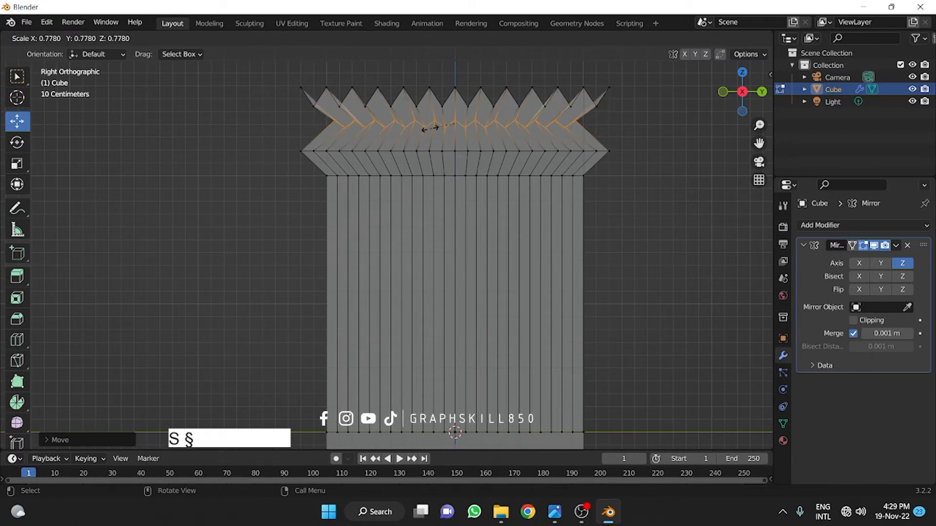
{"action": "type", "text": "z"}
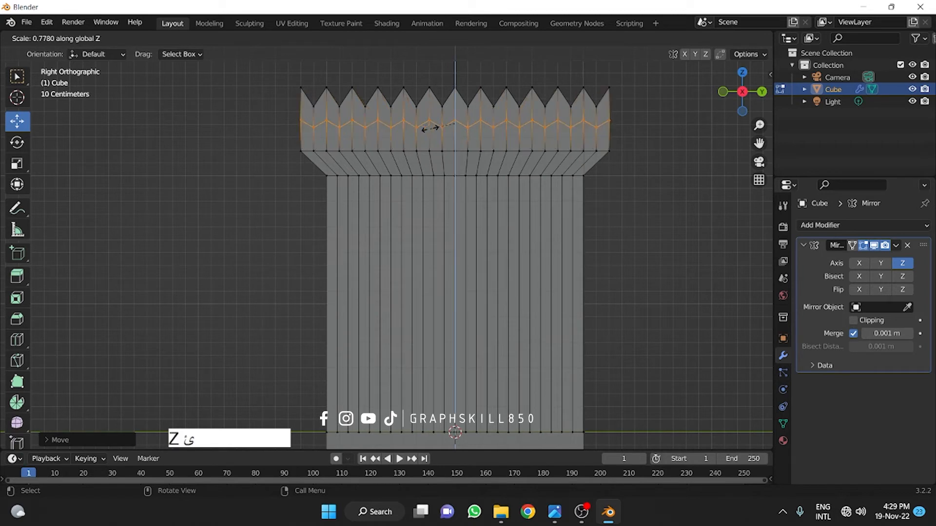
{"action": "type", "text": "0"}
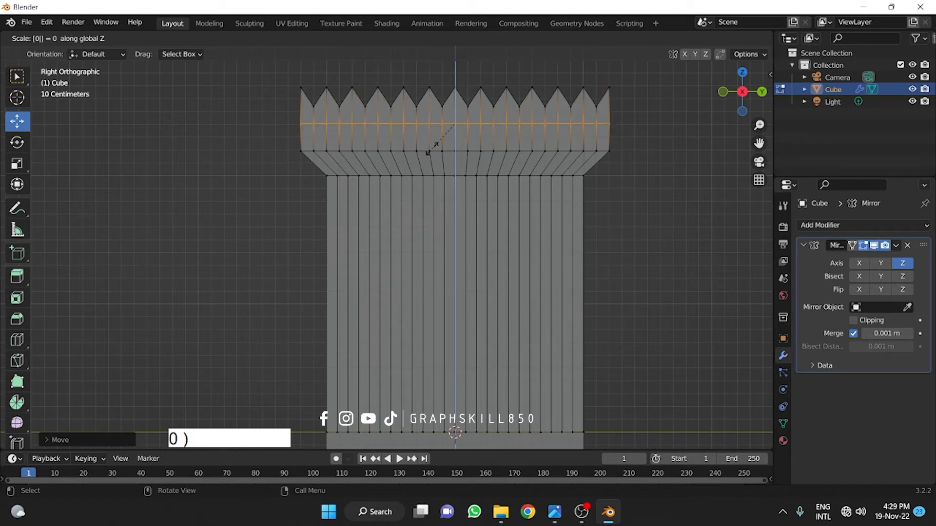
{"action": "left_click", "coordinate": [431, 149]}
{"action": "scroll", "coordinate": [404, 136], "scroll_direction": "up", "scroll_amount": 1}
{"action": "left_click_drag", "start_coordinate": [464, 151], "coordinate": [462, 135]}
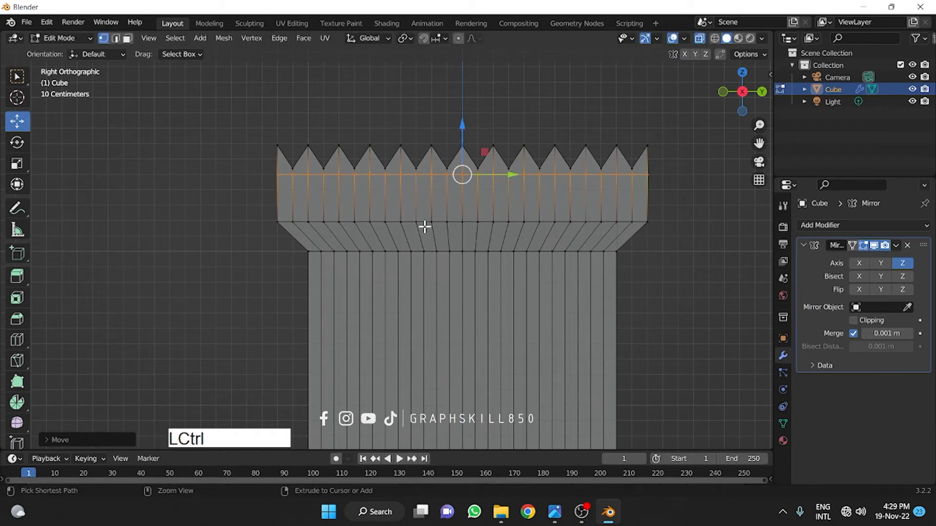
Add 8 evenly spaced horizontal loop cuts across the flap between the straight loop and its base, without sliding them
{"action": "key", "text": "ctrl+r"}
{"action": "scroll", "coordinate": [322, 196], "scroll_direction": "up", "scroll_amount": 3}
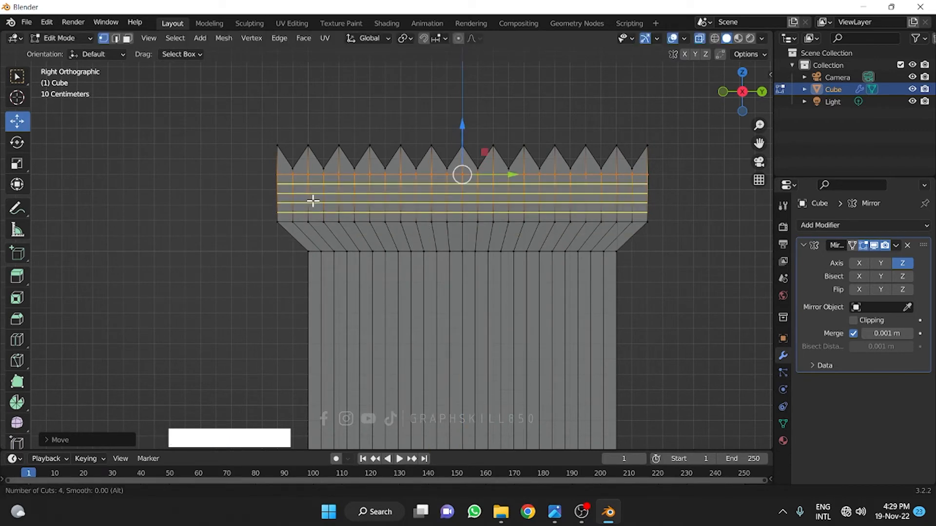
{"action": "scroll", "coordinate": [314, 200], "scroll_direction": "up", "scroll_amount": 4}
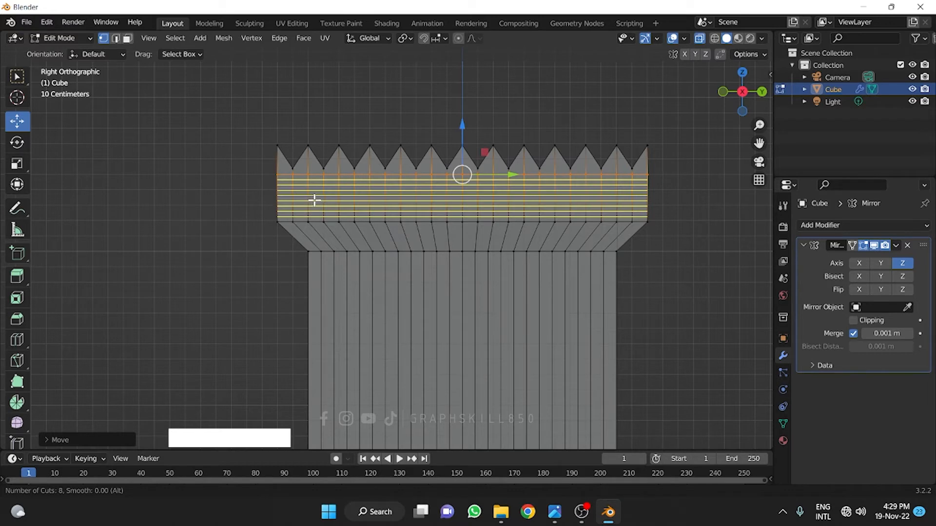
{"action": "left_click", "coordinate": [314, 200]}
{"action": "right_click", "coordinate": [336, 209]}
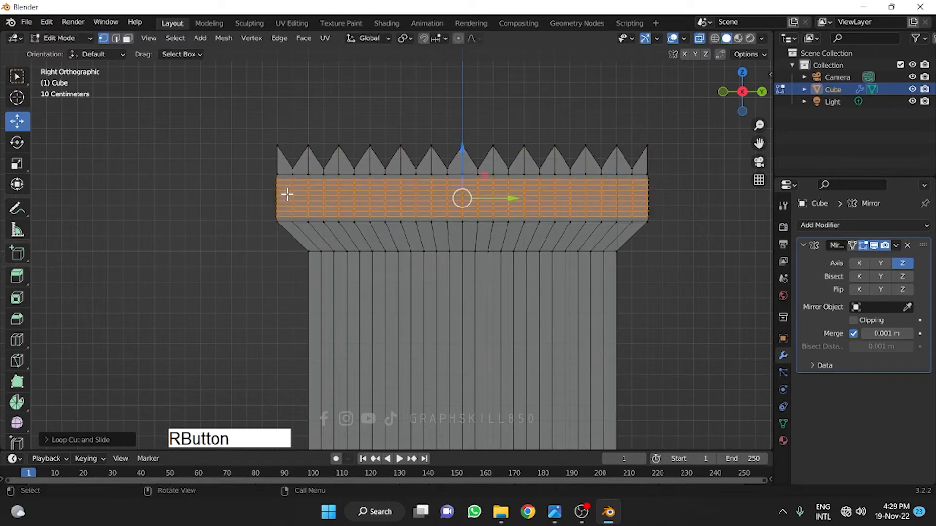
Switch to face selection, turn off X-ray, and select the horizontal face loop directly below the zigzag band
{"action": "left_click", "coordinate": [128, 38]}
{"action": "left_click", "coordinate": [302, 182]}
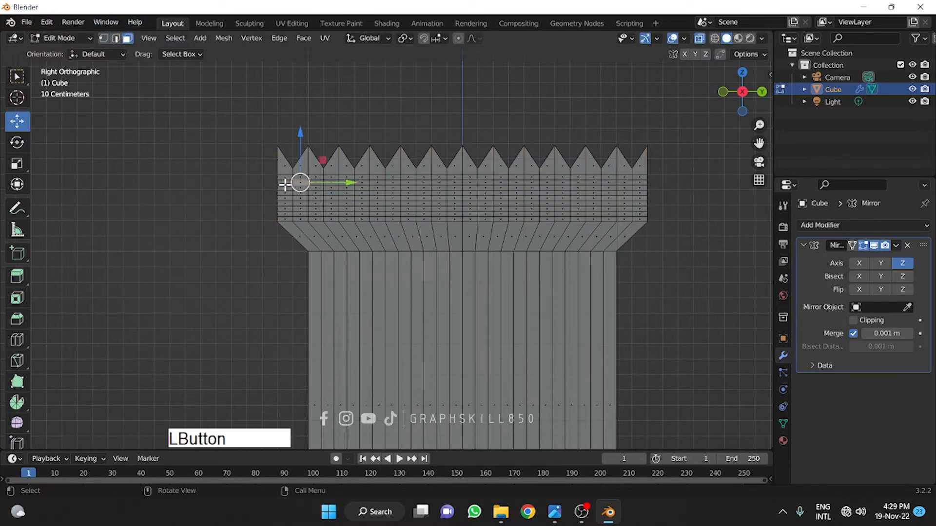
{"action": "scroll", "coordinate": [288, 184], "scroll_direction": "up", "scroll_amount": 4}
{"action": "left_click", "coordinate": [699, 39]}
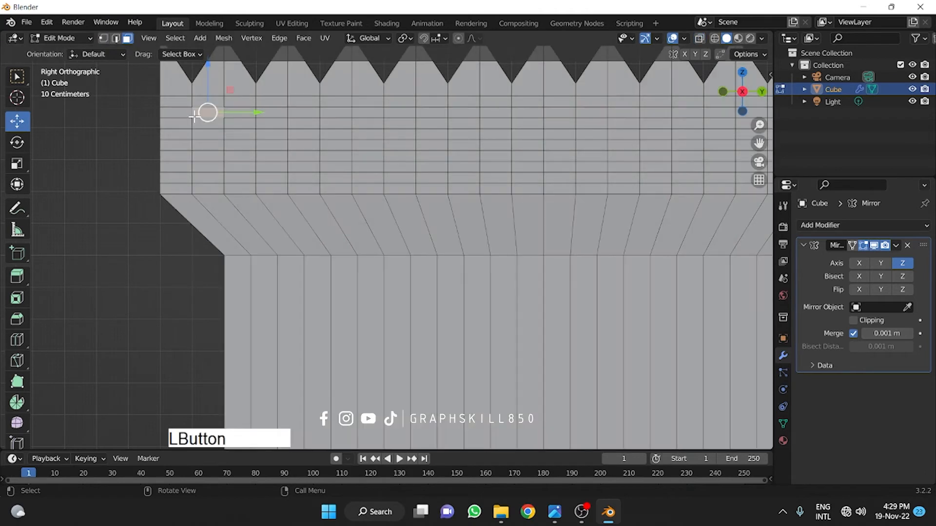
{"action": "left_click", "coordinate": [182, 102]}
{"action": "left_click", "coordinate": [192, 105], "text": "alt"}
{"action": "left_click", "coordinate": [197, 105], "text": "alt+shift"}
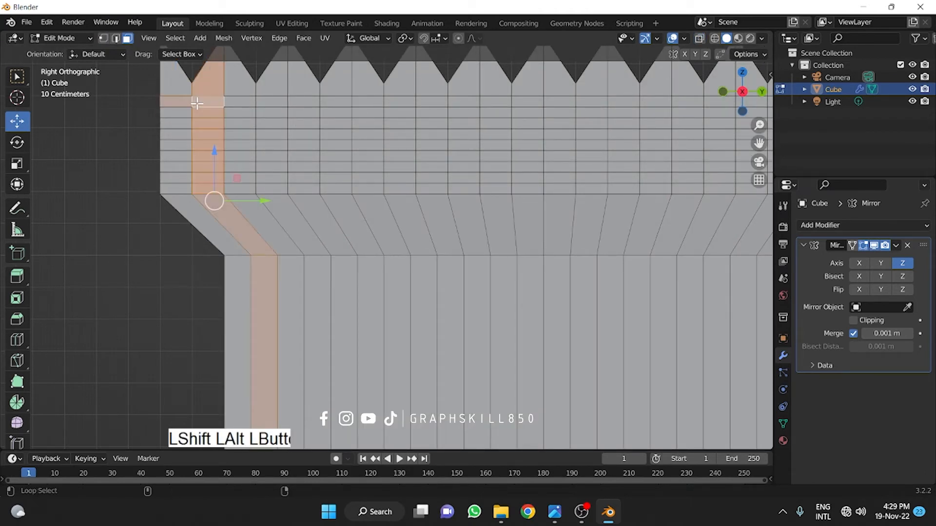
{"action": "left_click", "coordinate": [197, 101]}
{"action": "left_click", "coordinate": [195, 101], "text": "alt"}
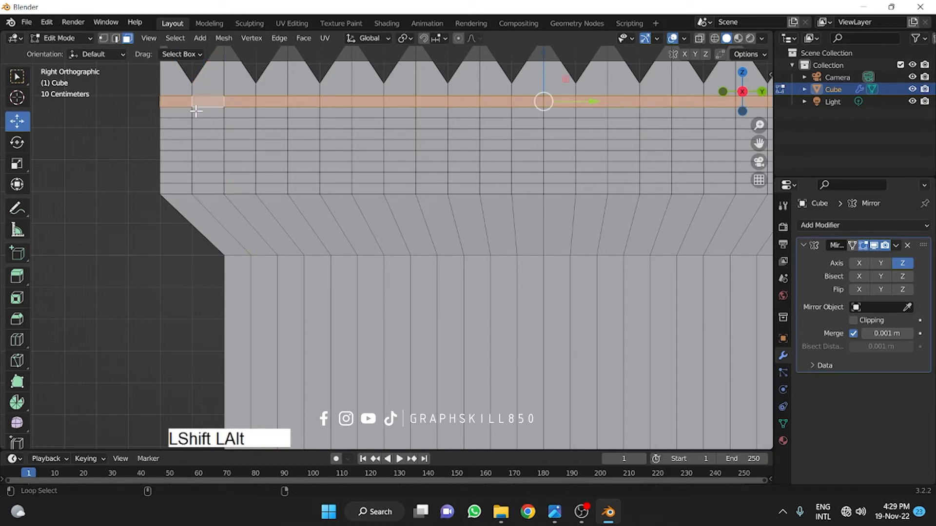
Extend the selection with every second horizontal face loop down to the flap's base, for five loops in total
{"action": "left_click", "coordinate": [189, 122], "text": "alt+shift"}
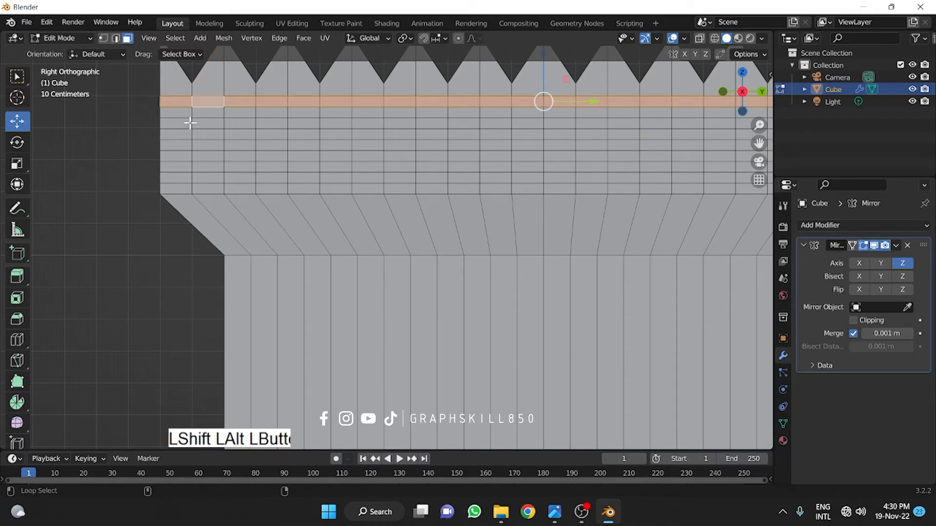
{"action": "left_click", "coordinate": [190, 144], "text": "alt+shift"}
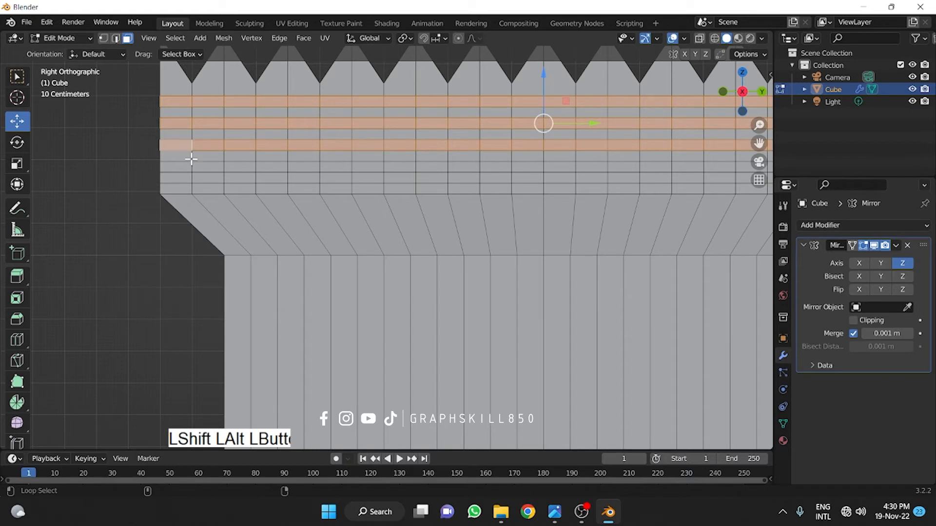
{"action": "left_click", "coordinate": [190, 167], "text": "alt+shift"}
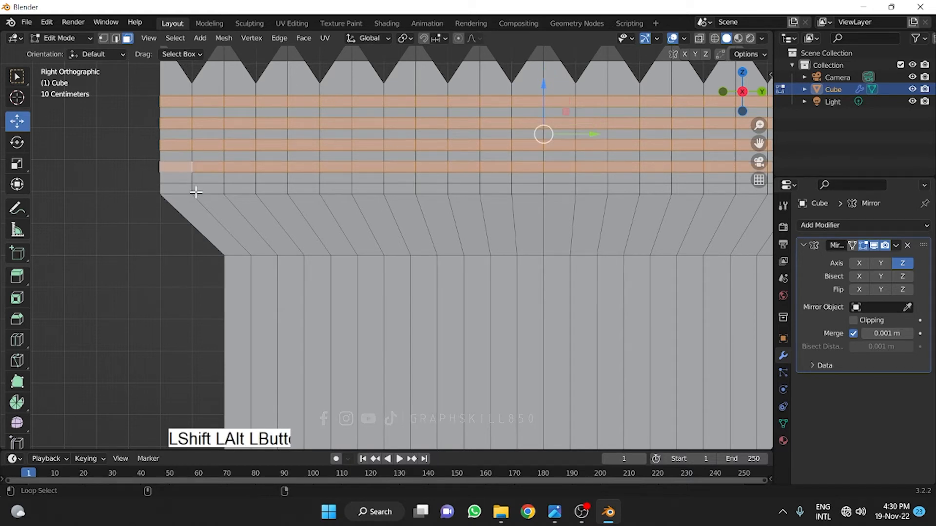
{"action": "left_click", "coordinate": [190, 190], "text": "alt+shift"}
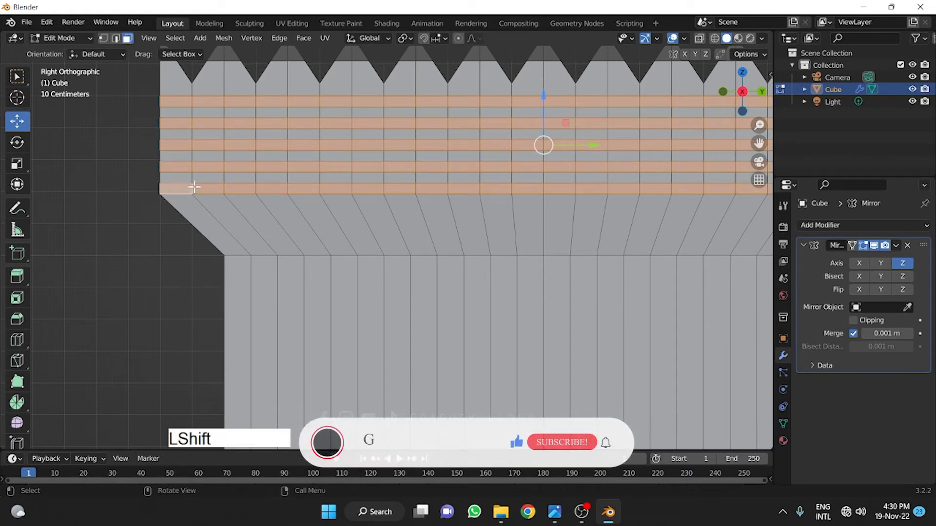
Extrude the five selected face loops outward along their normals by about 0.15 m to form raised seal ridges
{"action": "scroll", "coordinate": [398, 224], "scroll_direction": "down", "scroll_amount": 4}
{"action": "key", "text": "alt+e"}
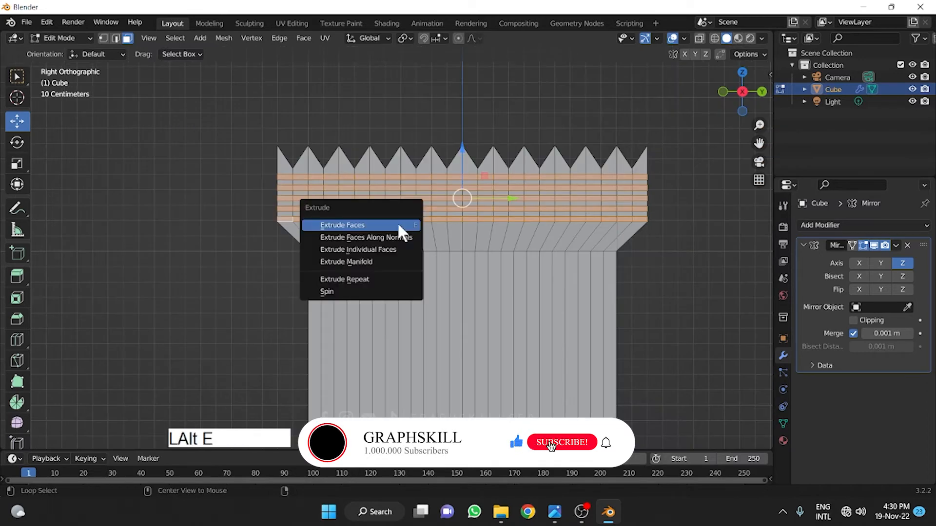
{"action": "middle_click_drag", "start_coordinate": [220, 211], "coordinate": [295, 236]}
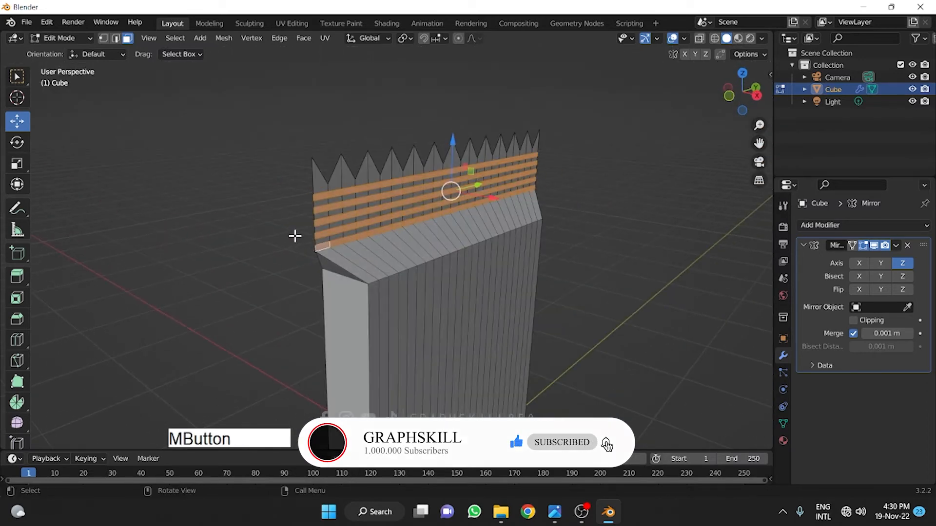
{"action": "scroll", "coordinate": [307, 211], "scroll_direction": "up", "scroll_amount": 2}
{"action": "key", "text": "alt"}
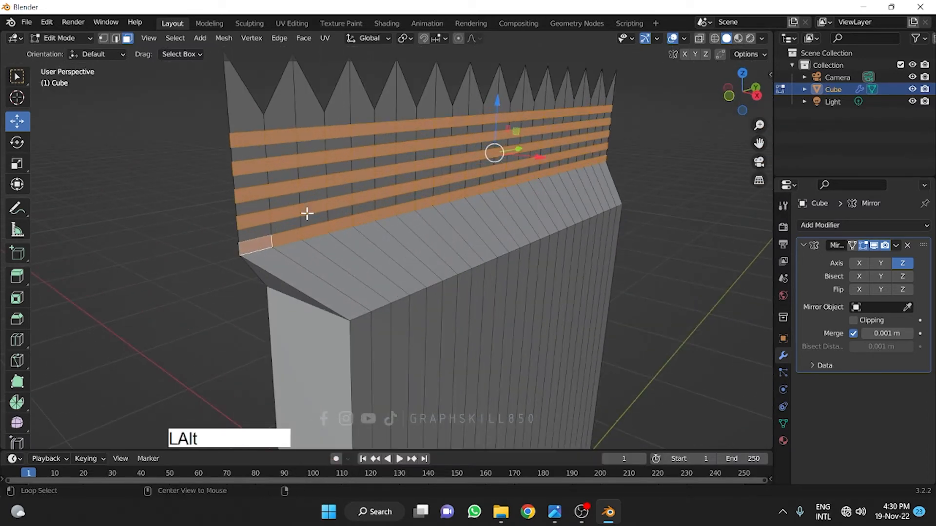
{"action": "key", "text": "alt+e"}
{"action": "left_click", "coordinate": [294, 234]}
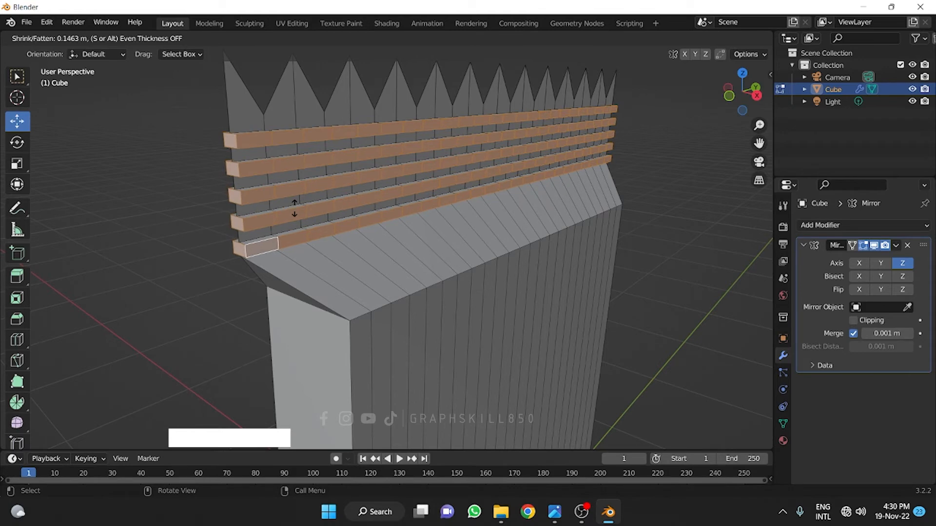
{"action": "left_click", "coordinate": [294, 208]}
Add a Subdivision Surface modifier to the wrapper and return to Object Mode
{"action": "scroll", "coordinate": [541, 143], "scroll_direction": "down", "scroll_amount": 3}
{"action": "middle_click_drag", "start_coordinate": [522, 221], "coordinate": [393, 251]}
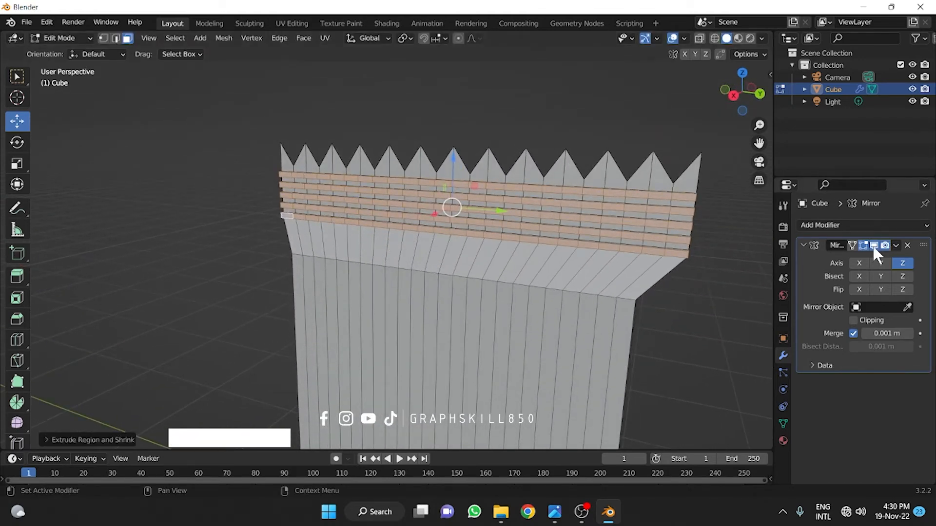
{"action": "left_click", "coordinate": [823, 222]}
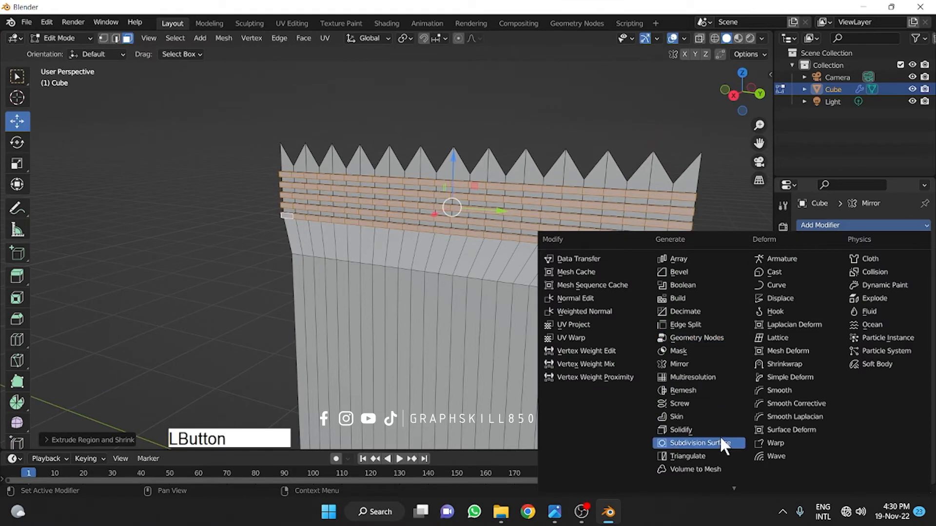
{"action": "left_click", "coordinate": [373, 273]}
{"action": "left_click", "coordinate": [821, 224]}
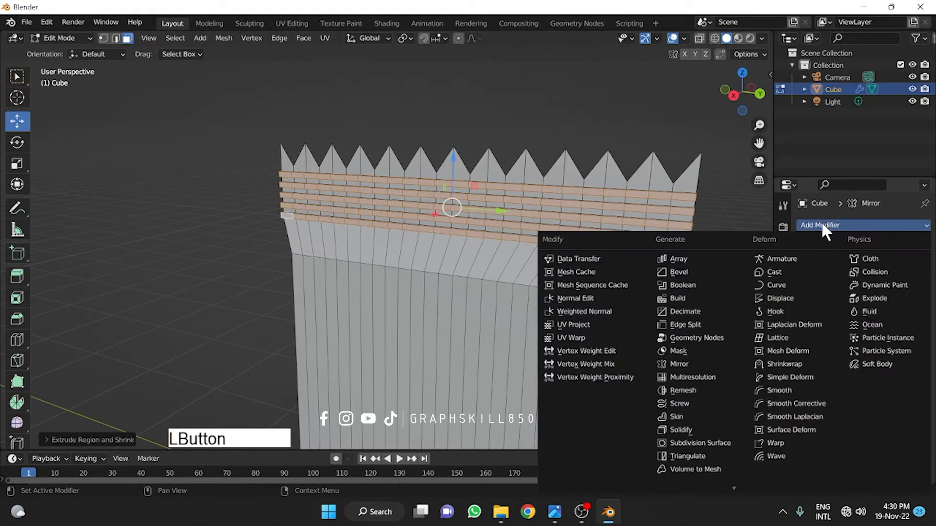
{"action": "left_click", "coordinate": [693, 441]}
{"action": "middle_click_drag", "start_coordinate": [443, 291], "coordinate": [520, 264]}
{"action": "key", "text": "Tab"}
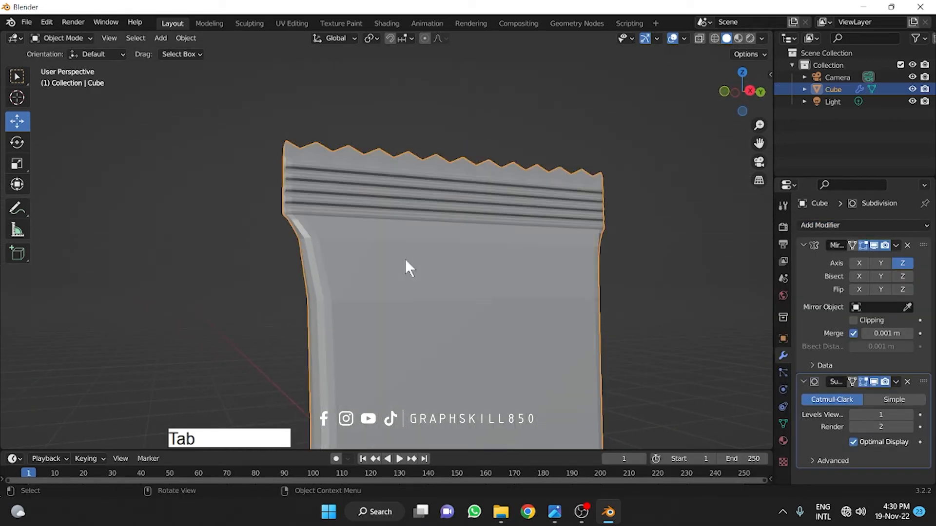
Apply smooth shading to the wrapper object
{"action": "scroll", "coordinate": [447, 191], "scroll_direction": "down", "scroll_amount": 4}
{"action": "scroll", "coordinate": [429, 217], "scroll_direction": "up", "scroll_amount": 2}
{"action": "scroll", "coordinate": [424, 220], "scroll_direction": "up", "scroll_amount": 2}
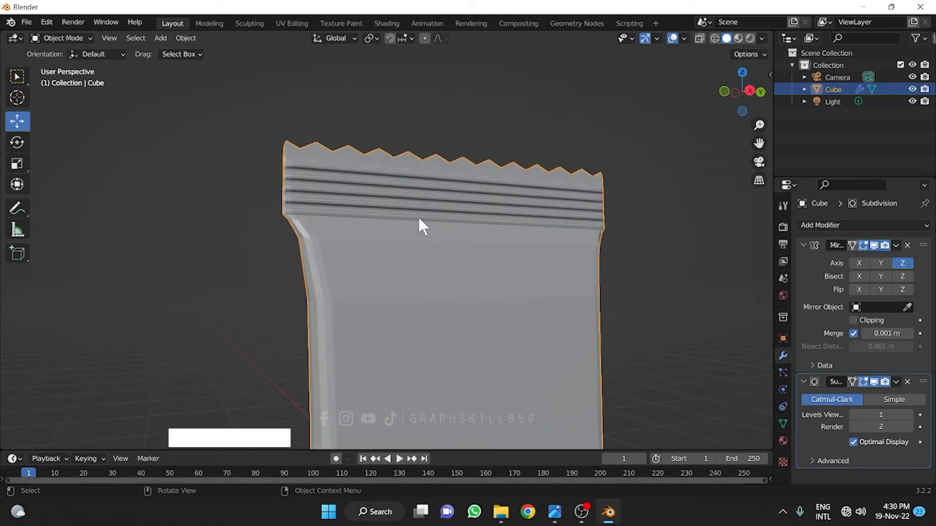
{"action": "right_click", "coordinate": [417, 216]}
{"action": "left_click", "coordinate": [359, 218]}
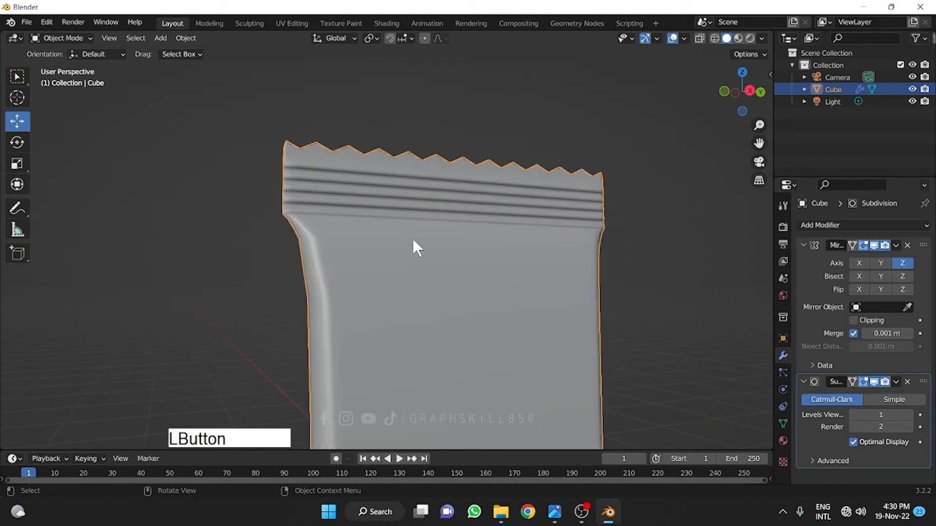
Enable Auto Smooth at 30° in the wrapper mesh's normals settings
{"action": "scroll", "coordinate": [509, 209], "scroll_direction": "down", "scroll_amount": 7}
{"action": "key", "text": "Caps_Lock"}
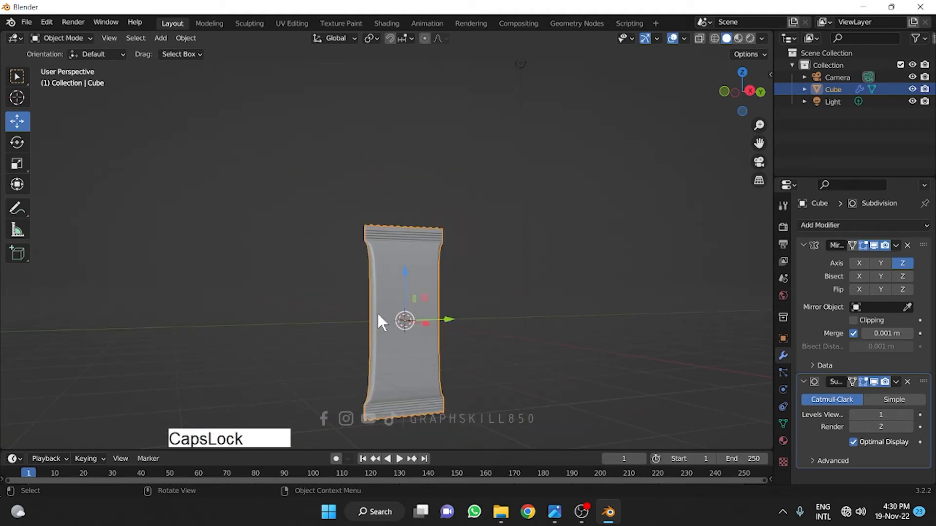
{"action": "middle_click_drag", "start_coordinate": [434, 151], "coordinate": [463, 217]}
{"action": "key", "text": "Caps_Lock"}
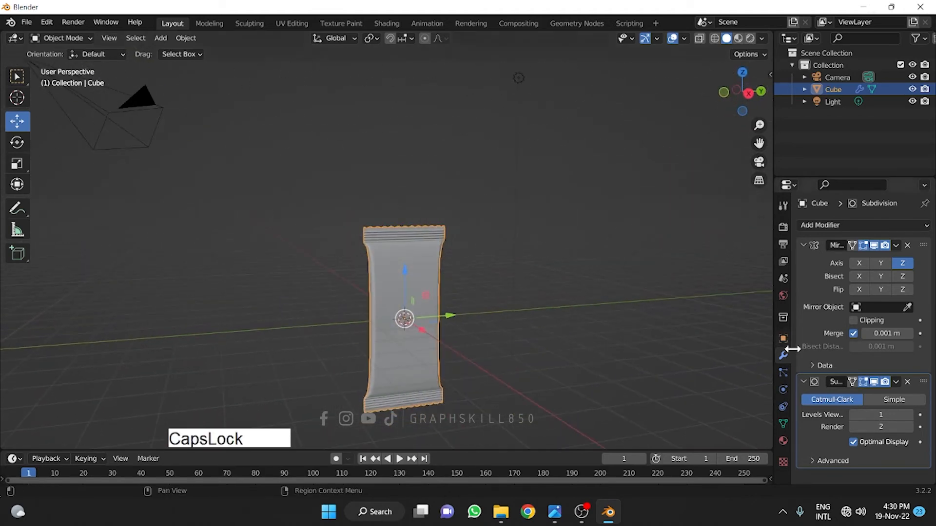
{"action": "left_click", "coordinate": [783, 423]}
{"action": "left_click", "coordinate": [809, 456]}
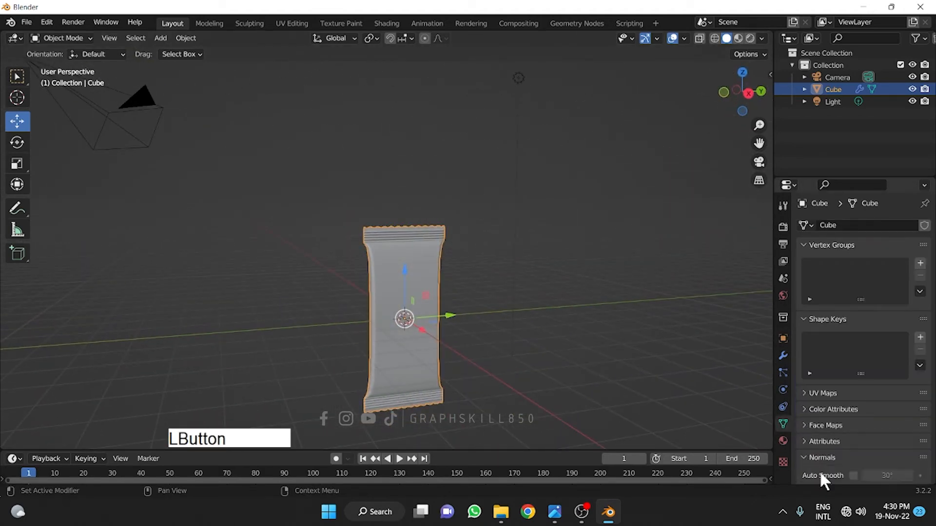
{"action": "left_click", "coordinate": [853, 476]}
{"action": "scroll", "coordinate": [362, 232], "scroll_direction": "up", "scroll_amount": 4}
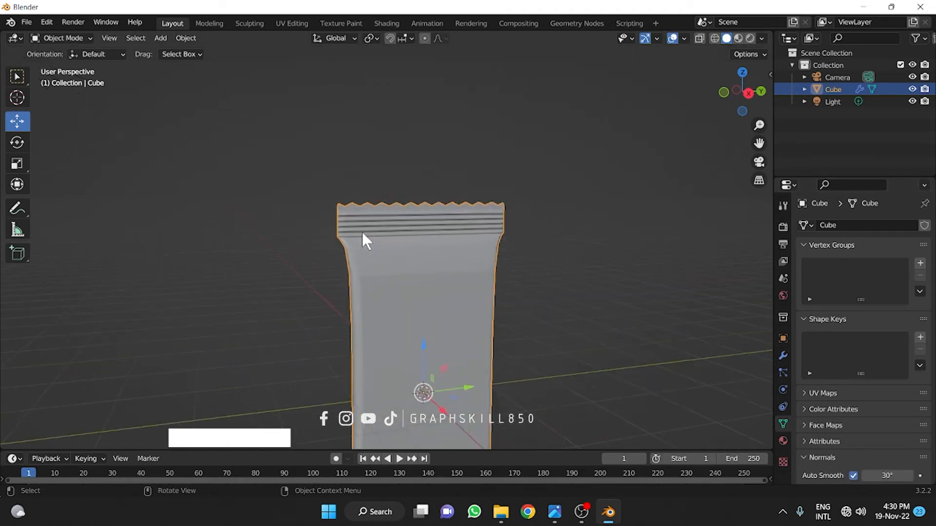
{"action": "scroll", "coordinate": [388, 203], "scroll_direction": "up", "scroll_amount": 2}
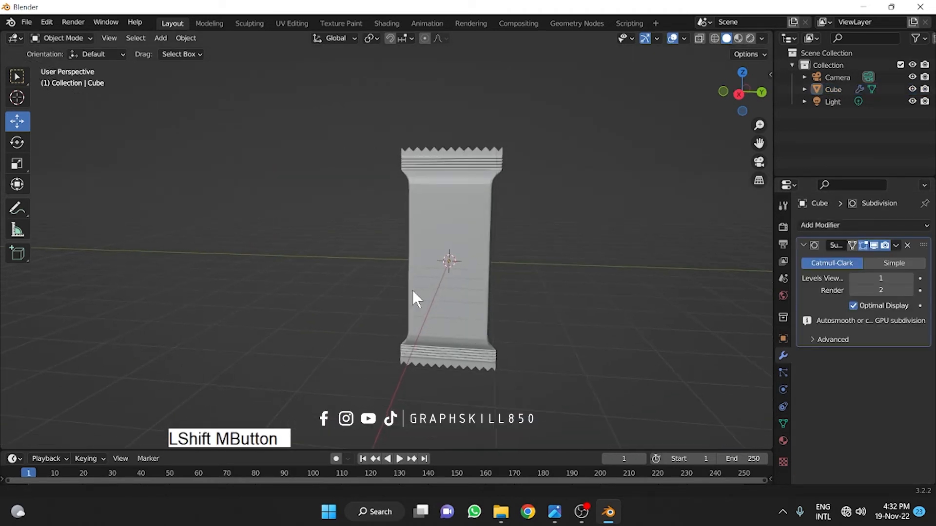
{"action": "middle_click_drag", "start_coordinate": [413, 292], "coordinate": [443, 265], "text": "shift"}
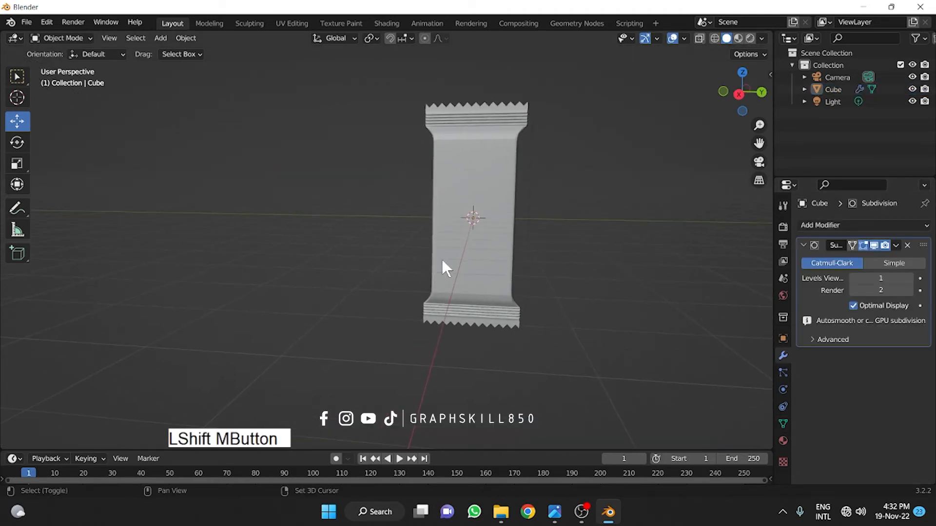
Switch to the UV Editing workspace, show the wrapper from the right in Material Preview shading, and return to Object Mode
{"action": "left_click", "coordinate": [739, 94]}
{"action": "left_click", "coordinate": [292, 23]}
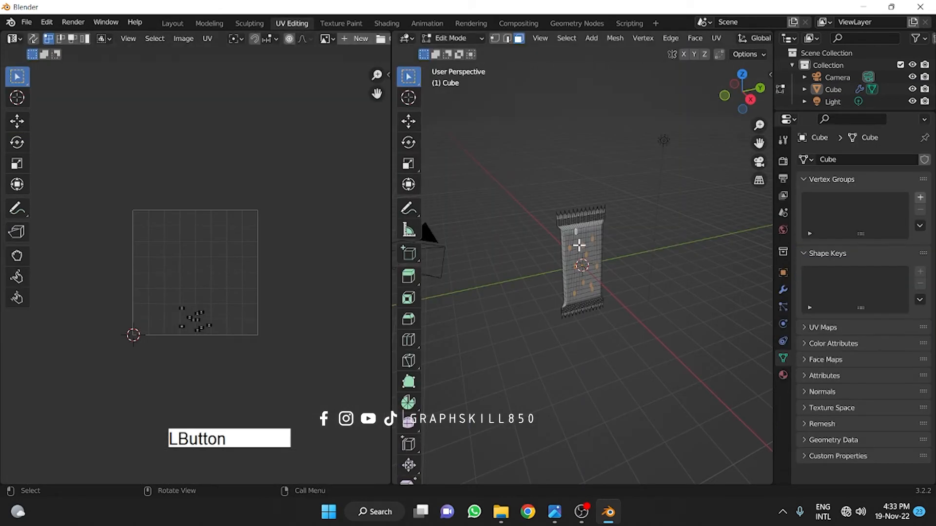
{"action": "scroll", "coordinate": [588, 244], "scroll_direction": "up", "scroll_amount": 5}
{"action": "middle_click_drag", "start_coordinate": [588, 244], "coordinate": [558, 202]}
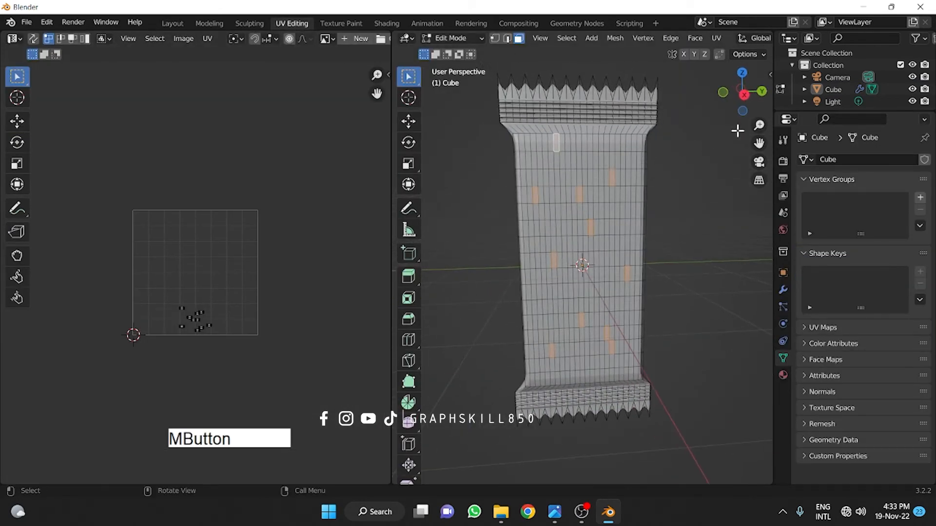
{"action": "left_click", "coordinate": [743, 94]}
{"action": "key", "text": "z"}
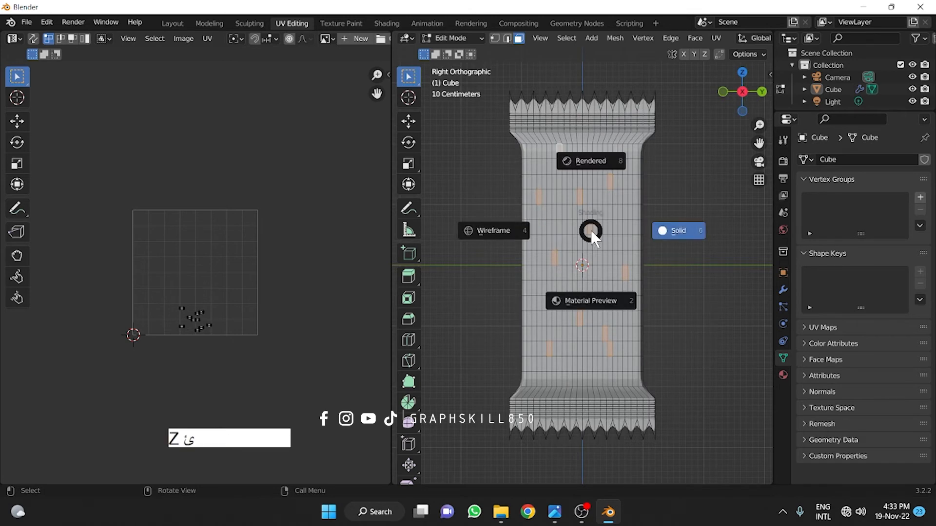
{"action": "left_click", "coordinate": [583, 307]}
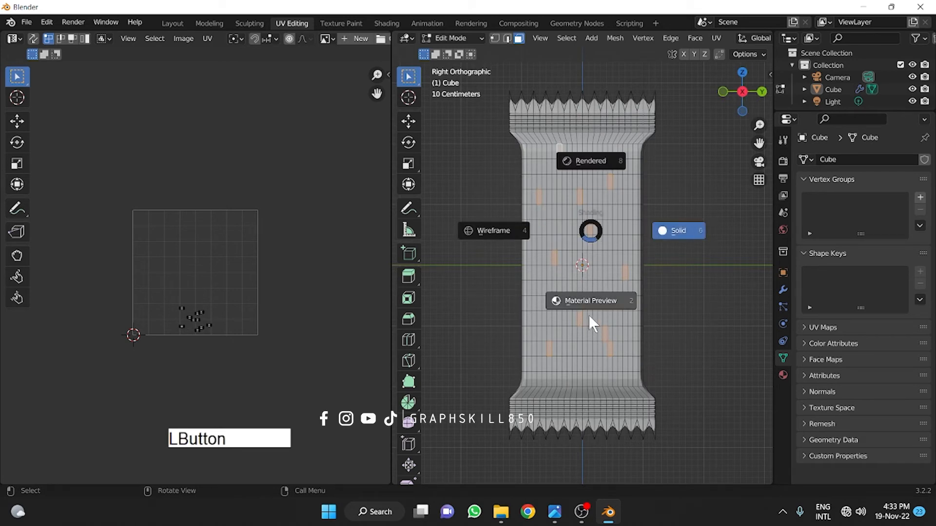
{"action": "key", "text": "Tab"}
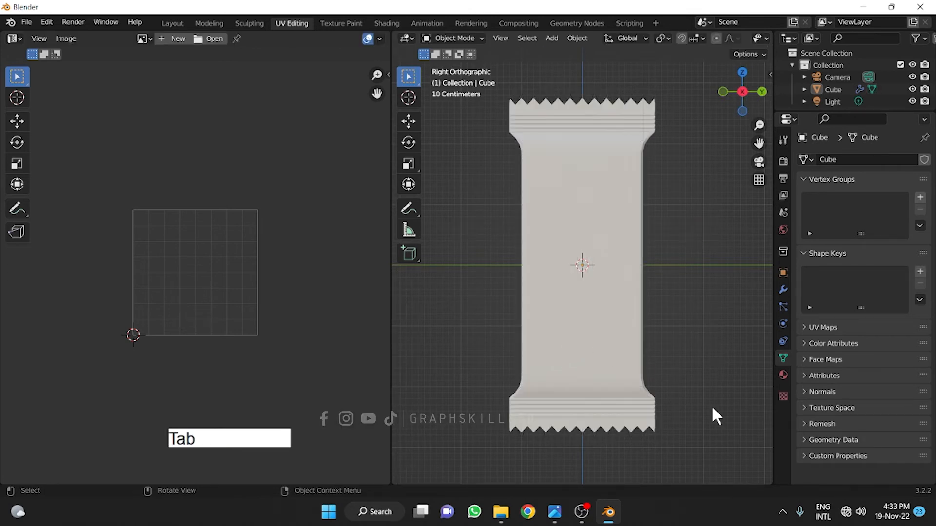
Assign the image Cadbury-Dairy-Milk-1.jpg from the desktop's New folder as an Image Texture to the wrapper material's Base Color
{"action": "left_click", "coordinate": [783, 375]}
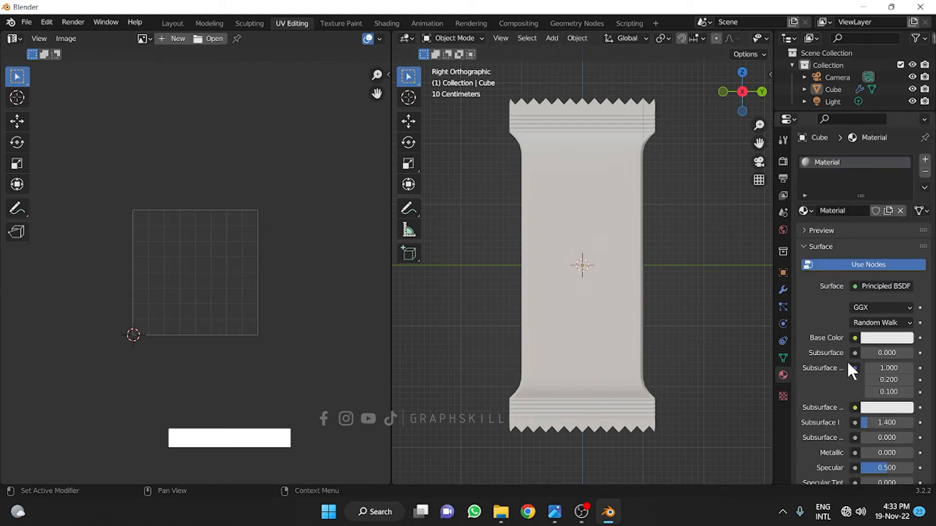
{"action": "left_click", "coordinate": [854, 337]}
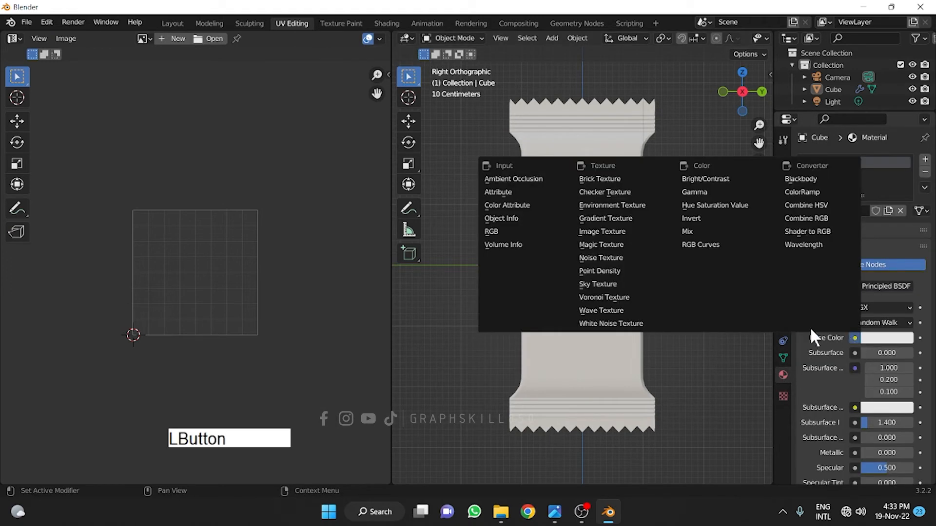
{"action": "left_click", "coordinate": [610, 233]}
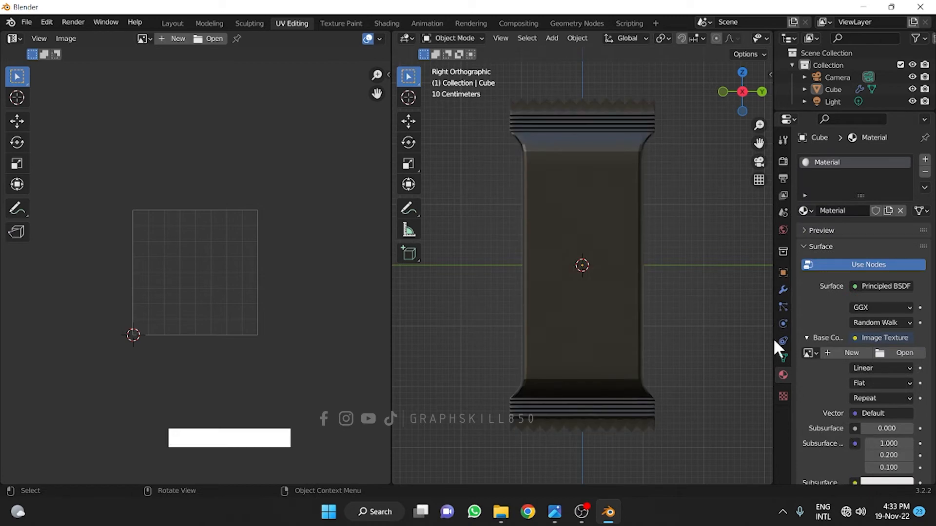
{"action": "left_click", "coordinate": [902, 353]}
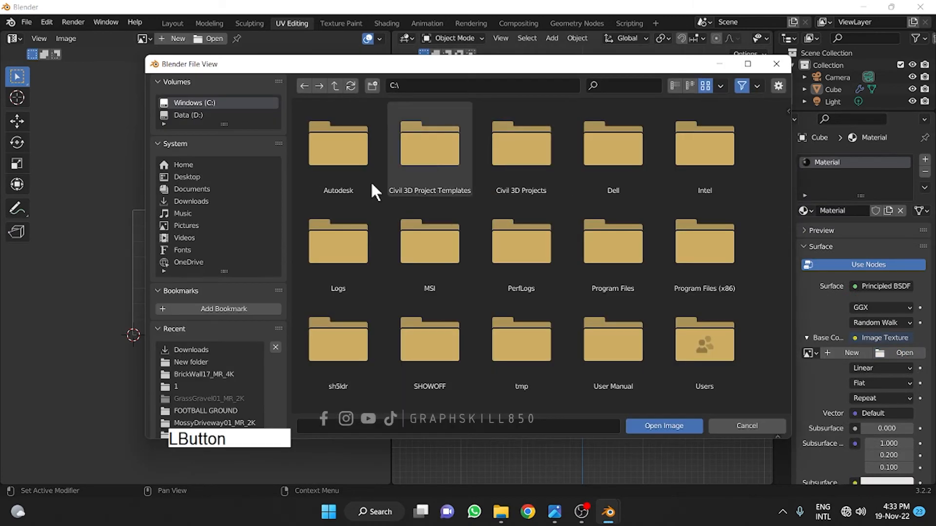
{"action": "left_click", "coordinate": [185, 177]}
{"action": "left_click", "coordinate": [314, 165]}
{"action": "double_click", "coordinate": [312, 159]}
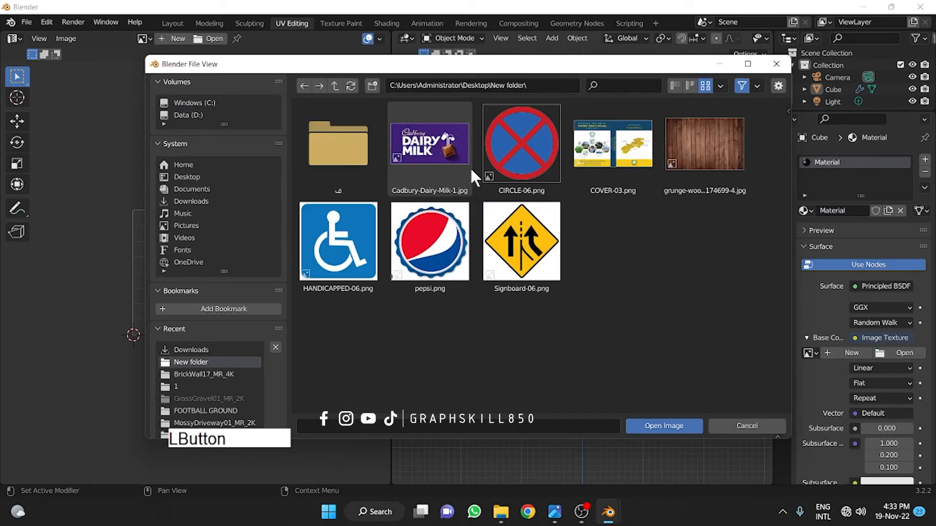
{"action": "double_click", "coordinate": [409, 150]}
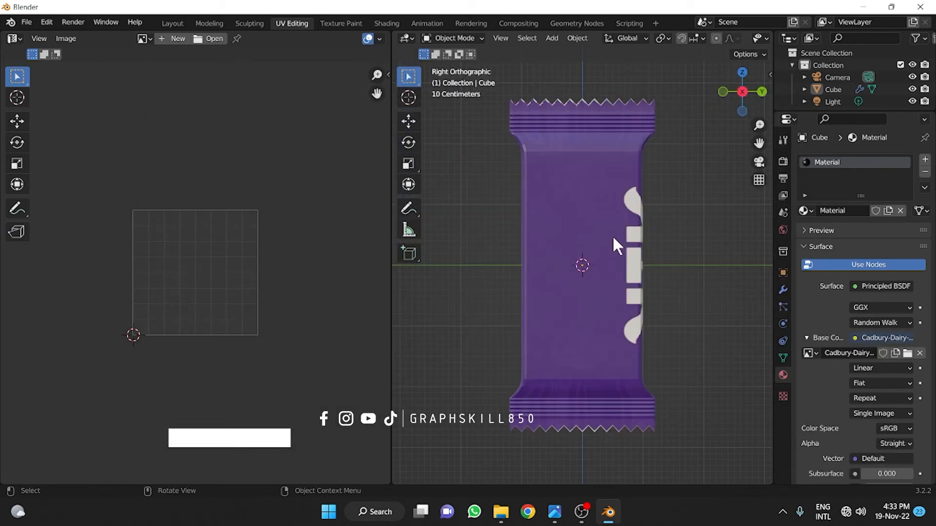
Select the wrapper, enter Edit Mode and box-select its faces from the right orthographic view
{"action": "mouse_move", "coordinate": [587, 234]}
{"action": "middle_mouse_down"}
{"action": "mouse_move", "coordinate": [388, 234]}
{"action": "mouse_move", "coordinate": [706, 236]}
{"action": "mouse_move", "coordinate": [585, 244]}
{"action": "middle_mouse_up"}
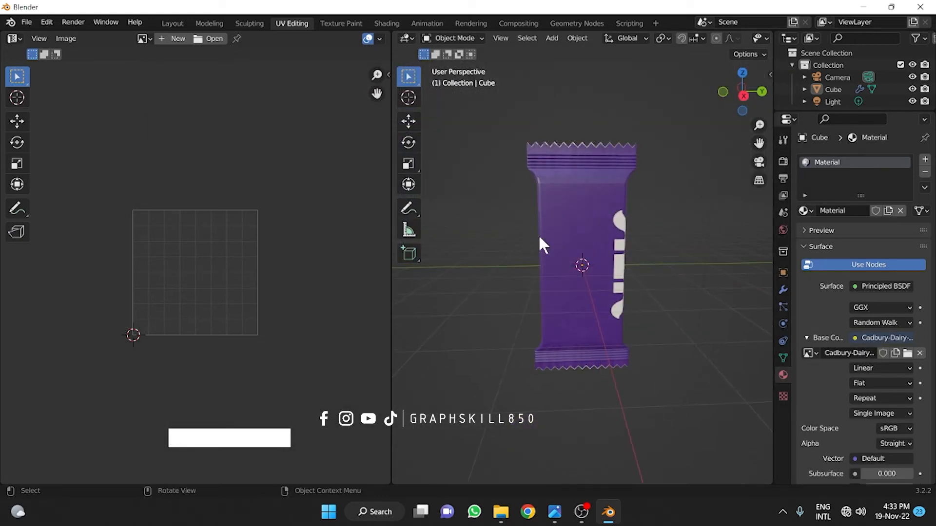
{"action": "left_click", "coordinate": [574, 233]}
{"action": "key", "text": "Tab"}
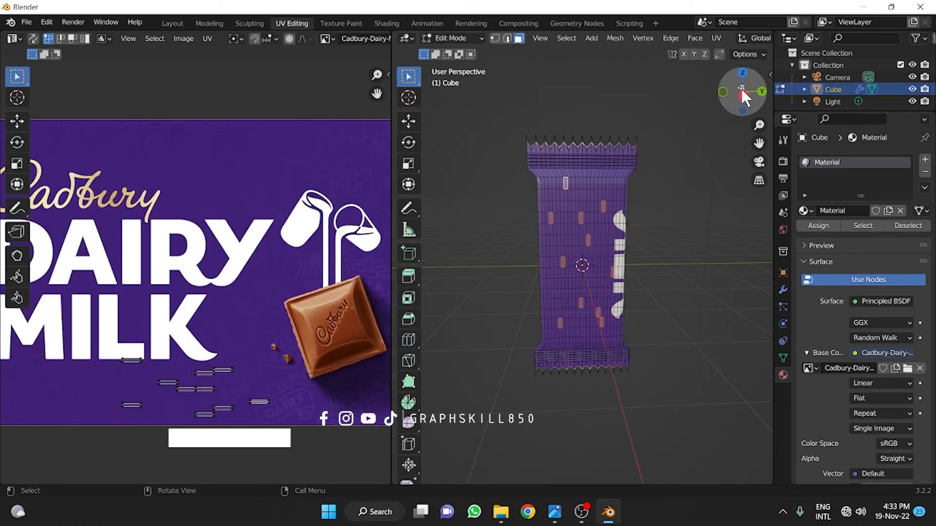
{"action": "left_click", "coordinate": [740, 89]}
{"action": "scroll", "coordinate": [741, 92], "scroll_direction": "down", "scroll_amount": 3}
{"action": "scroll", "coordinate": [137, 260], "scroll_direction": "down", "scroll_amount": 1}
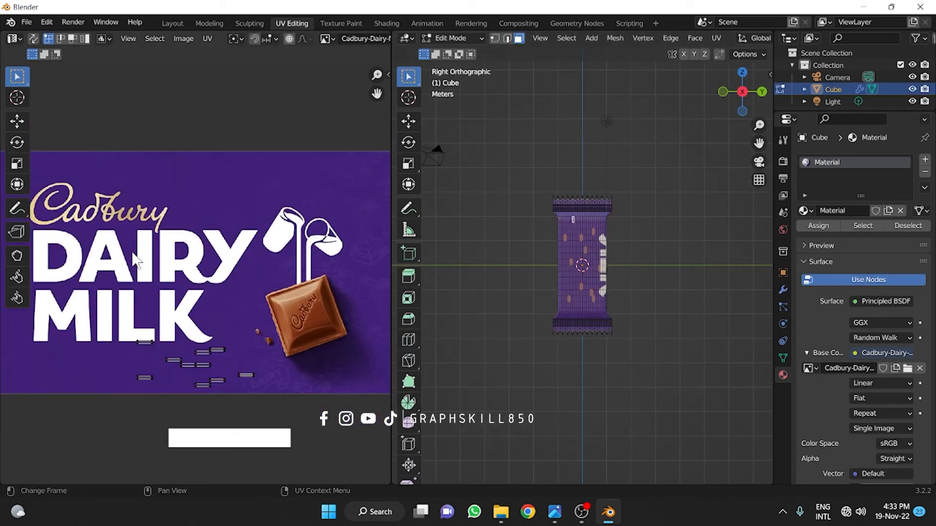
{"action": "scroll", "coordinate": [137, 260], "scroll_direction": "down", "scroll_amount": 4}
{"action": "scroll", "coordinate": [560, 242], "scroll_direction": "up", "scroll_amount": 2}
{"action": "left_click_drag", "start_coordinate": [509, 152], "coordinate": [641, 404]}
{"action": "scroll", "coordinate": [224, 287], "scroll_direction": "up", "scroll_amount": 5}
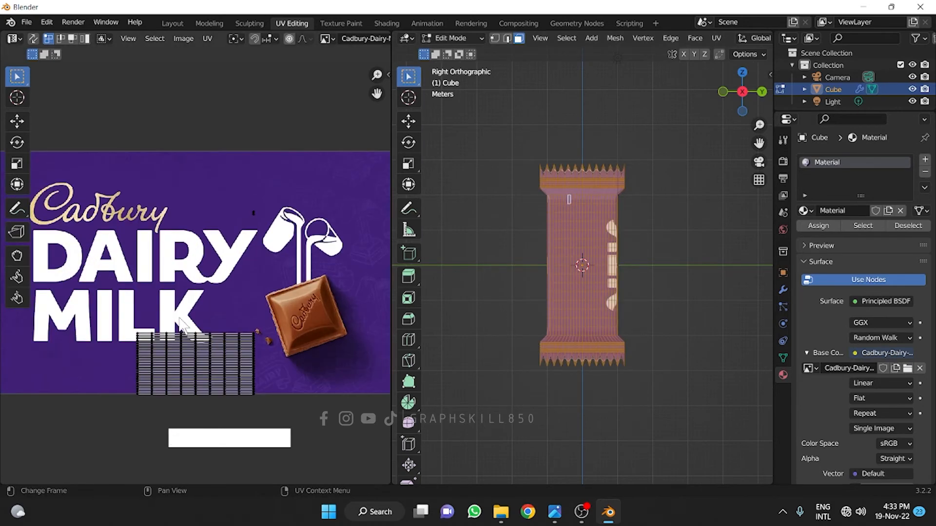
{"action": "scroll", "coordinate": [182, 324], "scroll_direction": "up", "scroll_amount": 1}
{"action": "middle_click_drag", "start_coordinate": [243, 353], "coordinate": [261, 264], "text": "shift"}
{"action": "scroll", "coordinate": [229, 286], "scroll_direction": "down", "scroll_amount": 3}
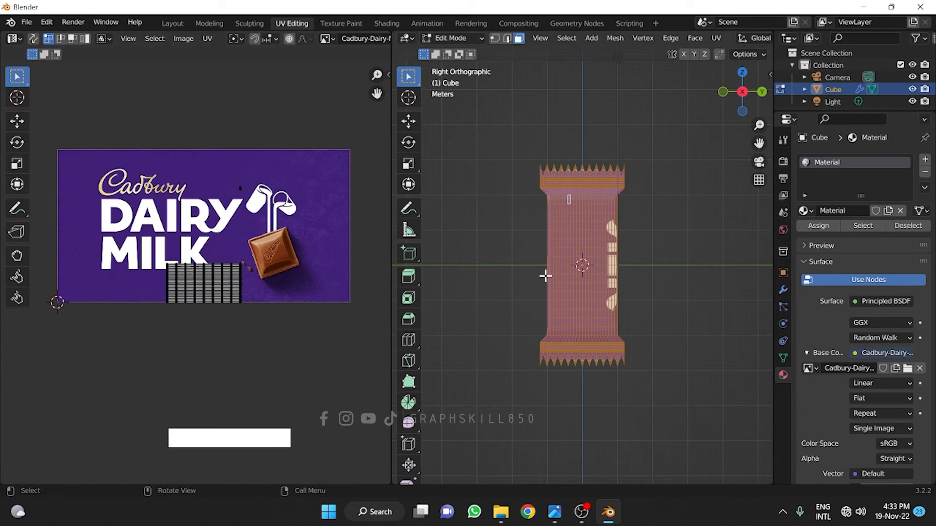
Select all of the wrapper's faces and unwrap them with Project from View in the right orthographic view
{"action": "middle_click_drag", "start_coordinate": [626, 243], "coordinate": [631, 248]}
{"action": "key", "text": "a"}
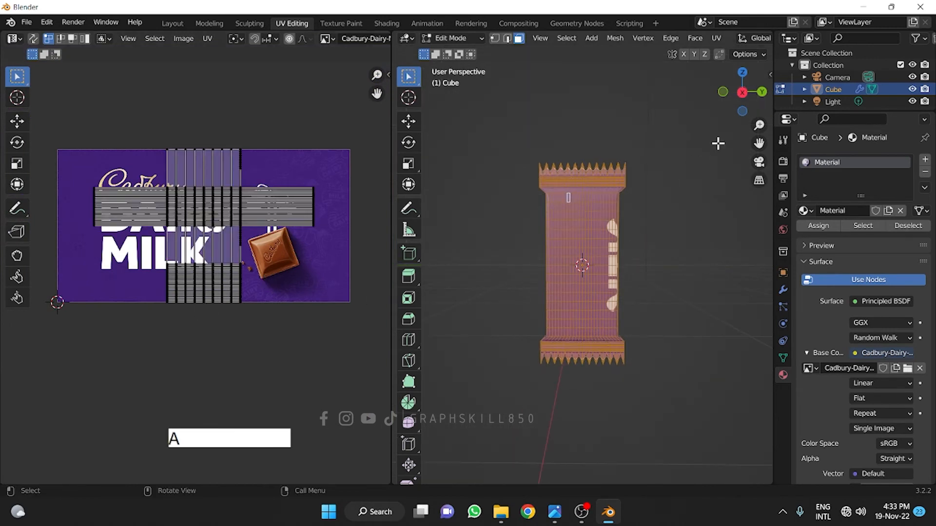
{"action": "left_click", "coordinate": [743, 92]}
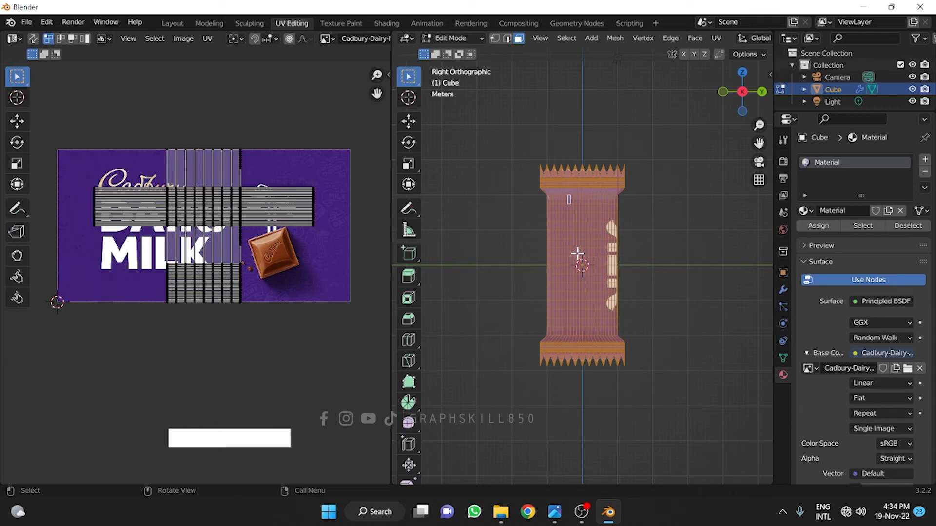
{"action": "key", "text": "u"}
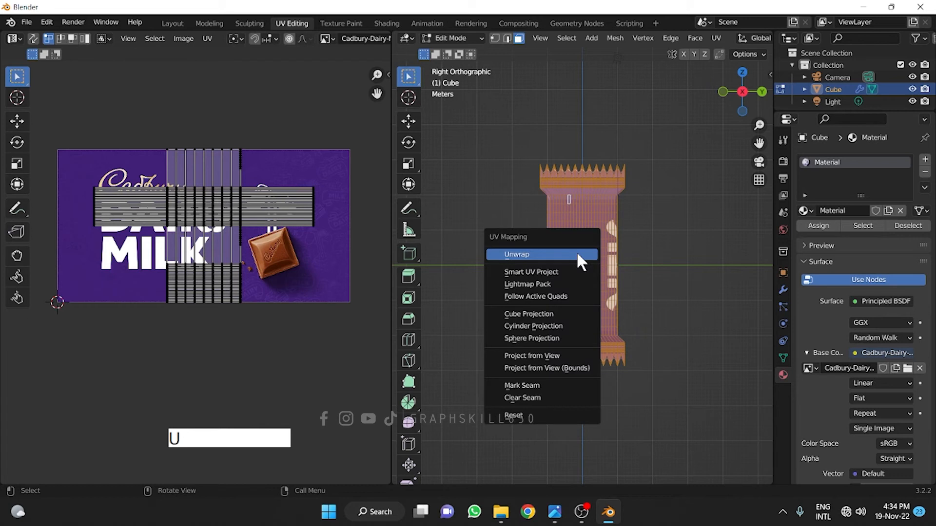
{"action": "left_click", "coordinate": [560, 353]}
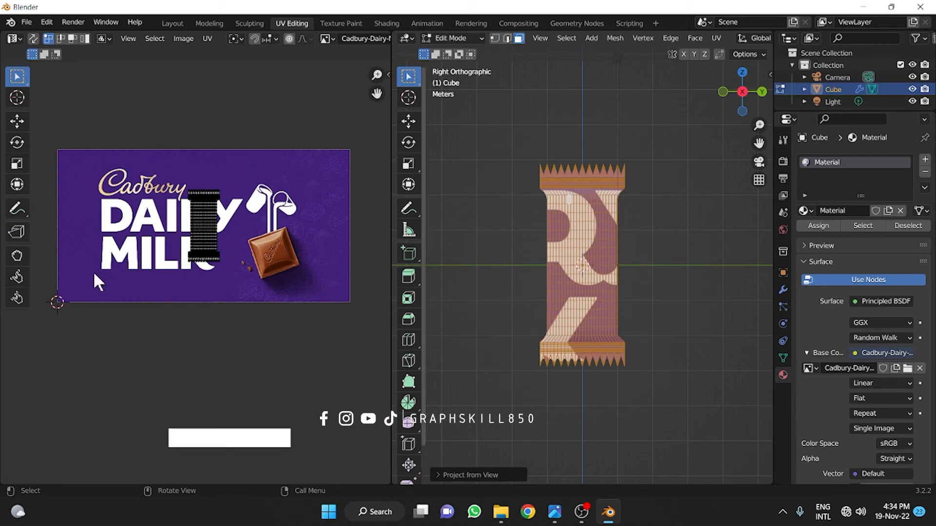
Select the wrapper's whole UV layout and rotate it by 90°
{"action": "left_click_drag", "start_coordinate": [157, 166], "coordinate": [253, 267]}
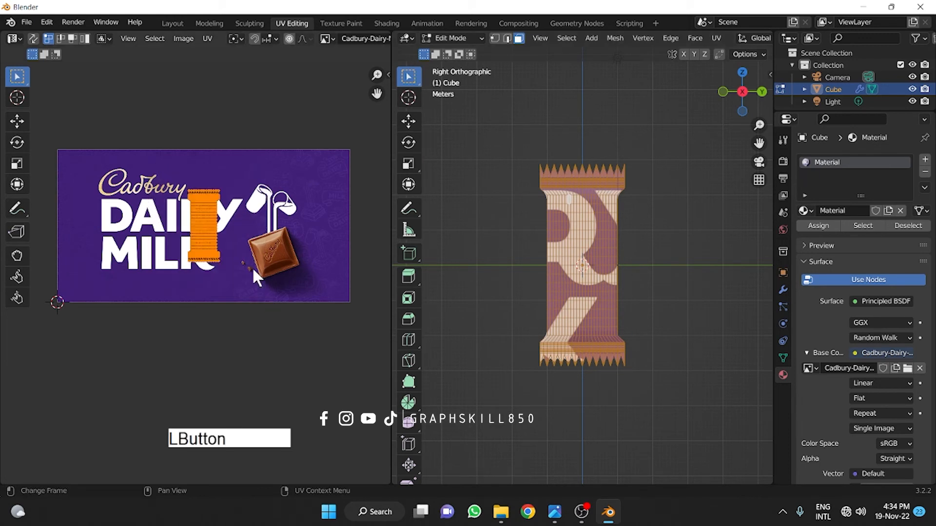
{"action": "scroll", "coordinate": [182, 181], "scroll_direction": "up", "scroll_amount": 4}
{"action": "scroll", "coordinate": [273, 217], "scroll_direction": "down", "scroll_amount": 4}
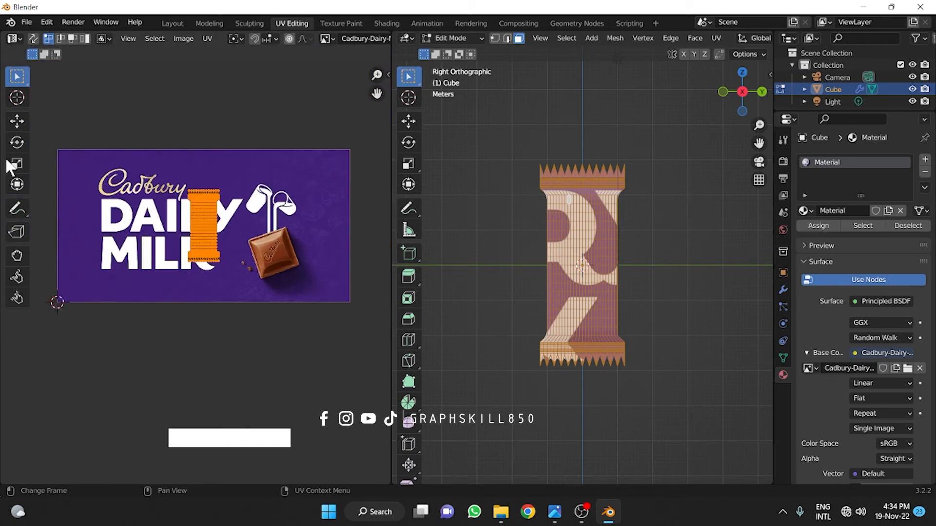
{"action": "left_click", "coordinate": [19, 121]}
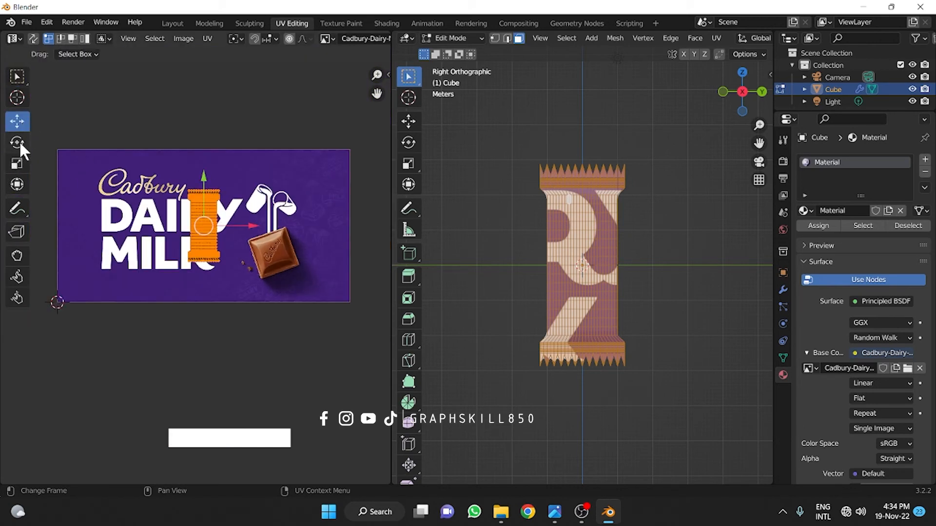
{"action": "left_click", "coordinate": [17, 142]}
{"action": "key", "text": "r"}
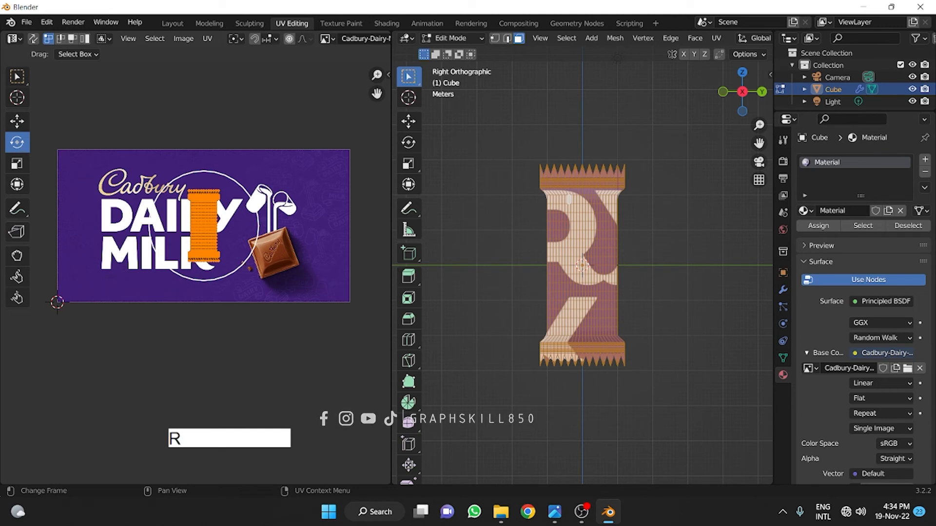
{"action": "type", "text": "90"}
{"action": "left_click", "coordinate": [130, 320]}
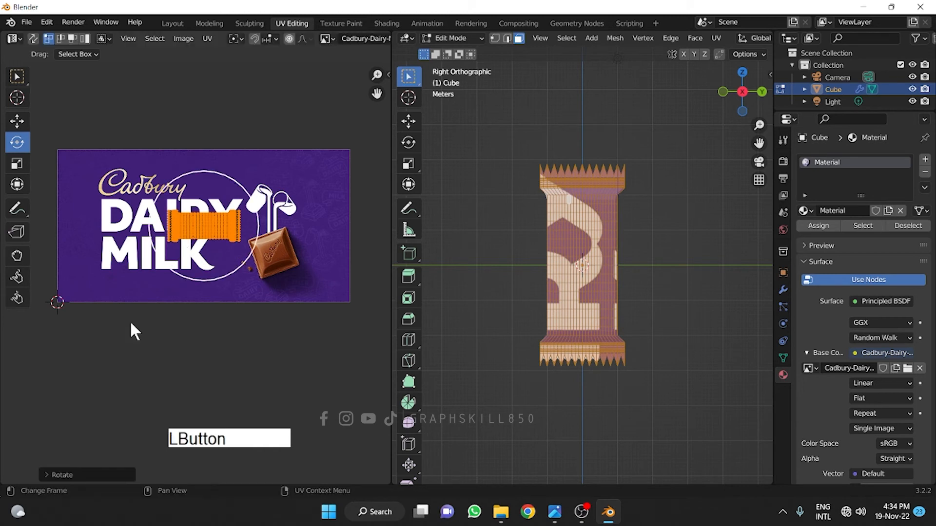
Scale the UV layout uniformly by about 4.79 so the wrapper spans the width of the Dairy Milk artwork
{"action": "left_click", "coordinate": [18, 122]}
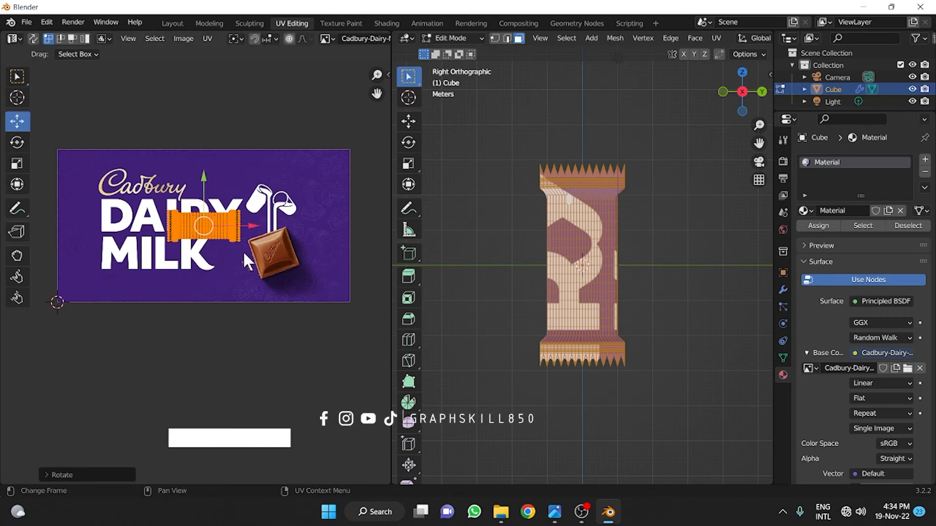
{"action": "key", "text": "s"}
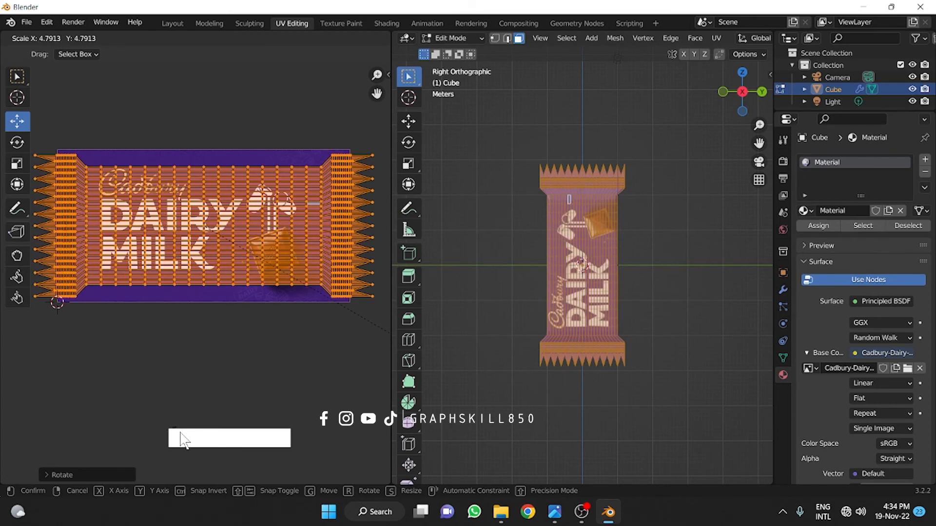
{"action": "left_click", "coordinate": [209, 412]}
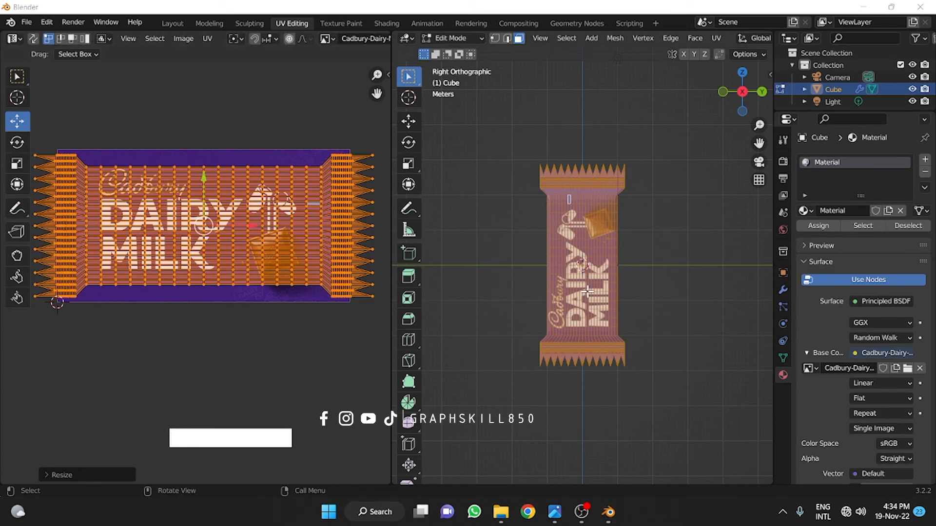
Deselect the wrapper's faces and return to Object Mode
{"action": "scroll", "coordinate": [587, 291], "scroll_direction": "up", "scroll_amount": 2}
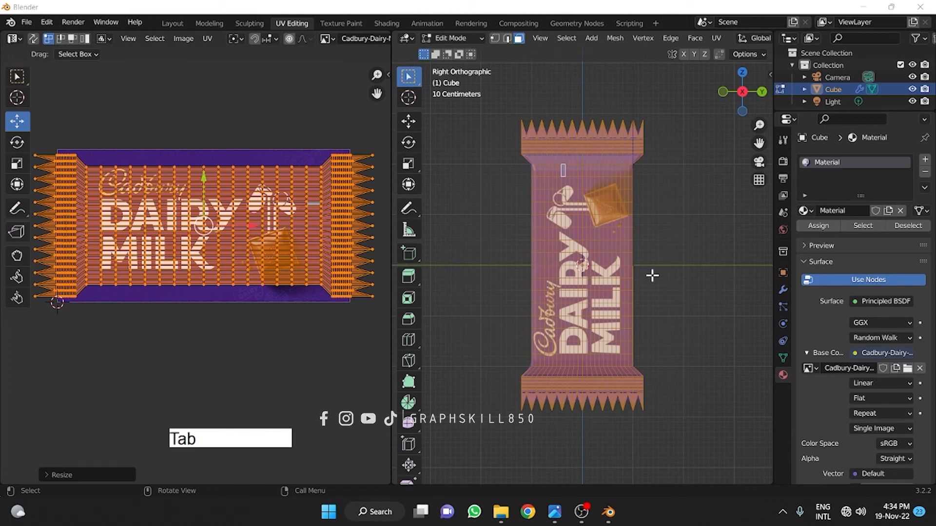
{"action": "scroll", "coordinate": [537, 260], "scroll_direction": "down", "scroll_amount": 5}
{"action": "left_click", "coordinate": [537, 259]}
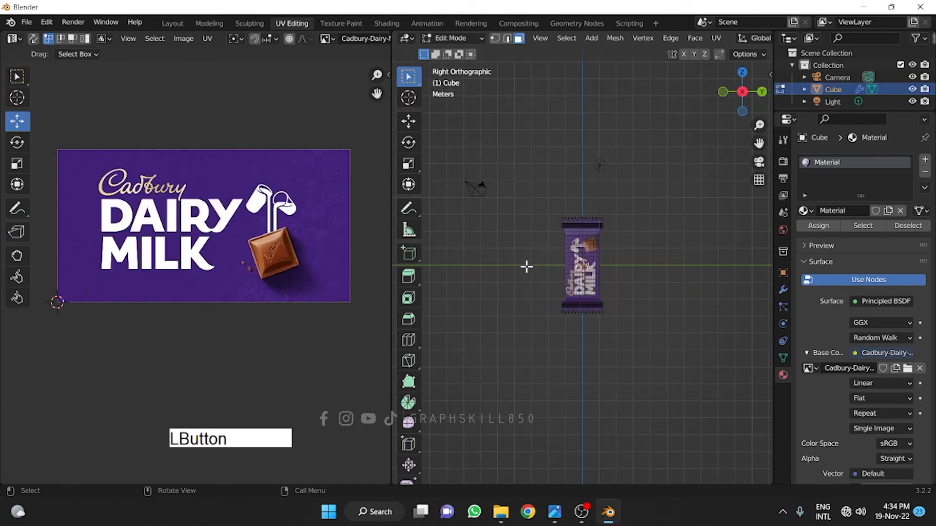
{"action": "key", "text": "Tab"}
{"action": "scroll", "coordinate": [580, 275], "scroll_direction": "up", "scroll_amount": 5}
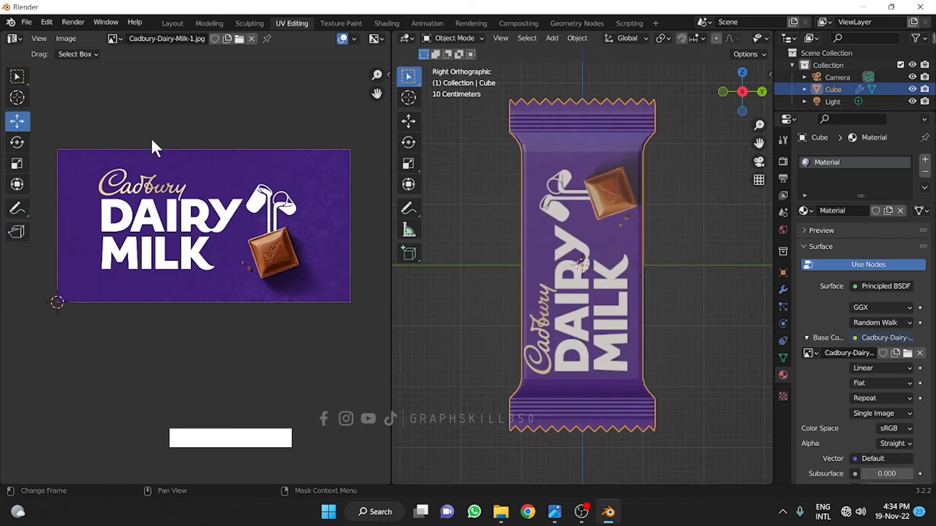
Return to the Layout workspace and display the textured wrapper in Material Preview shading
{"action": "left_click", "coordinate": [173, 24]}
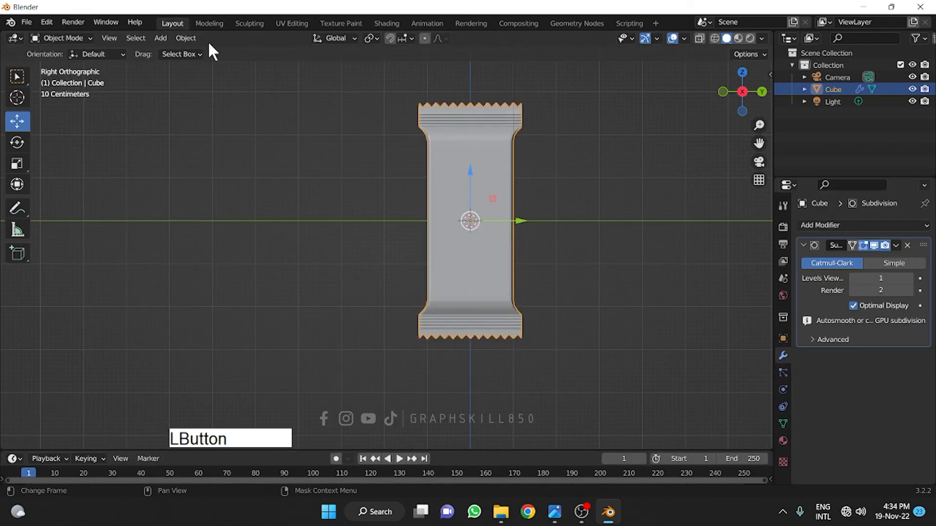
{"action": "left_click", "coordinate": [738, 40]}
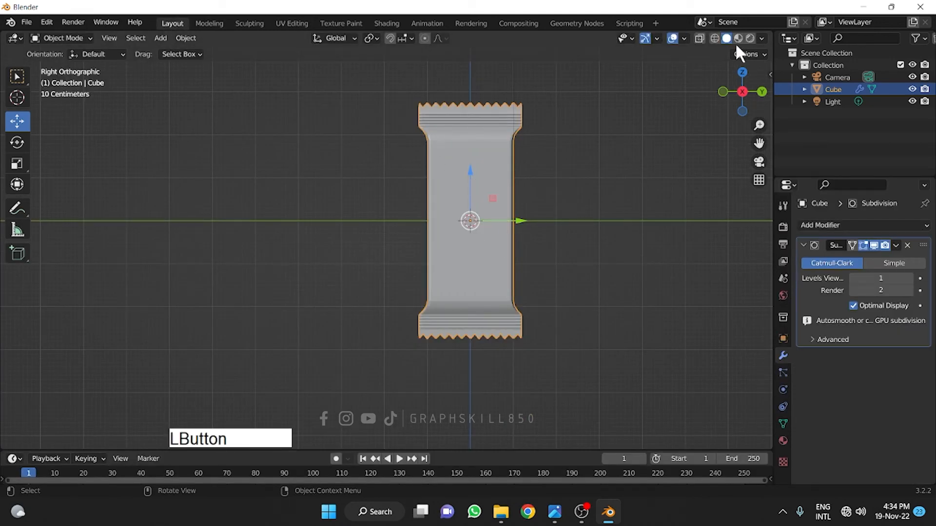
{"action": "middle_click_drag", "start_coordinate": [410, 259], "coordinate": [670, 370]}
Lower the roughness of the wrapper's material to give it a glossier surface
{"action": "left_click", "coordinate": [783, 441]}
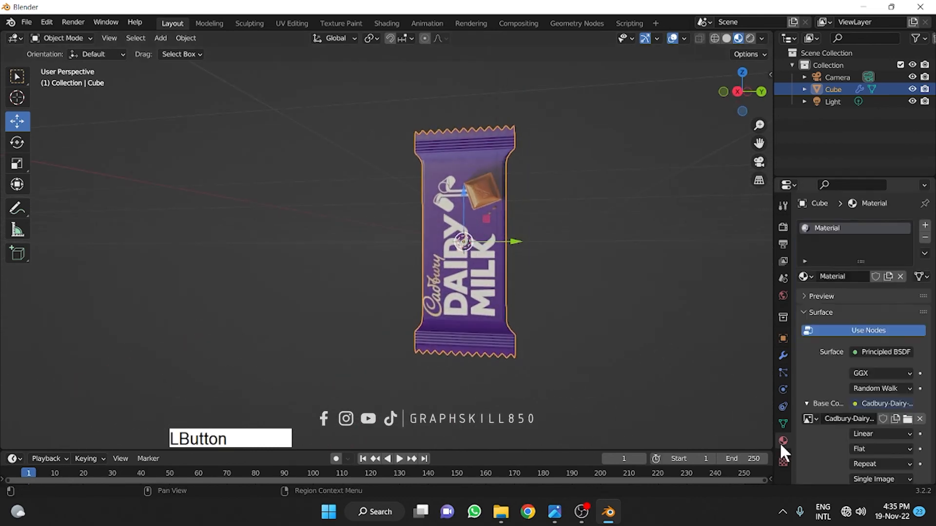
{"action": "scroll", "coordinate": [860, 424], "scroll_direction": "down", "scroll_amount": 8}
{"action": "scroll", "coordinate": [867, 432], "scroll_direction": "down", "scroll_amount": 3}
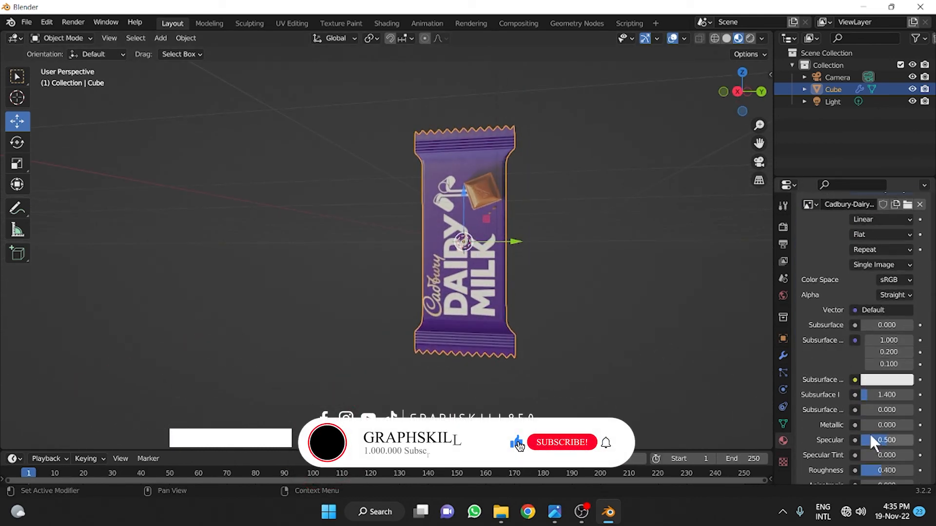
{"action": "left_click", "coordinate": [881, 469]}
{"action": "left_click_drag", "start_coordinate": [881, 469], "coordinate": [864, 469]}
{"action": "scroll", "coordinate": [482, 293], "scroll_direction": "up", "scroll_amount": 2}
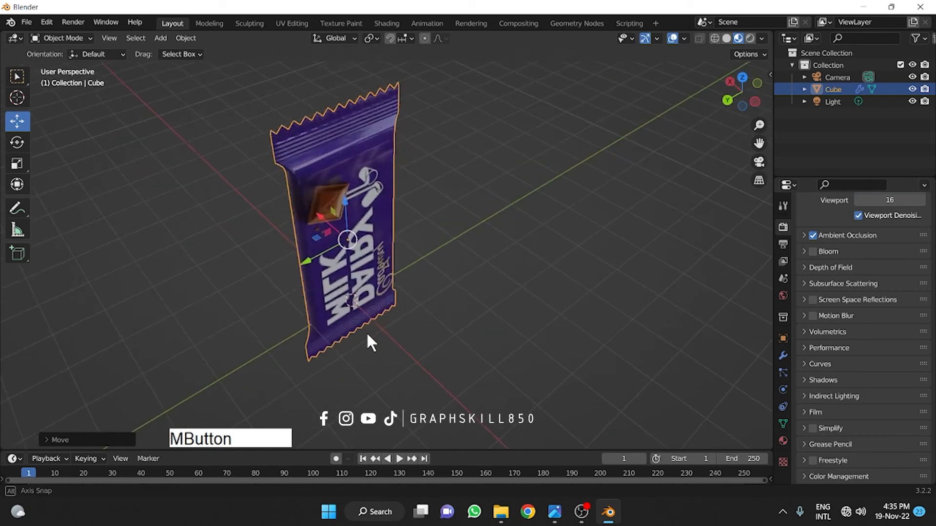
Rotate the wrapper about the Y axis so it lies flat with the label facing up
{"action": "middle_click_drag", "start_coordinate": [368, 341], "coordinate": [276, 251]}
{"action": "left_click", "coordinate": [16, 146]}
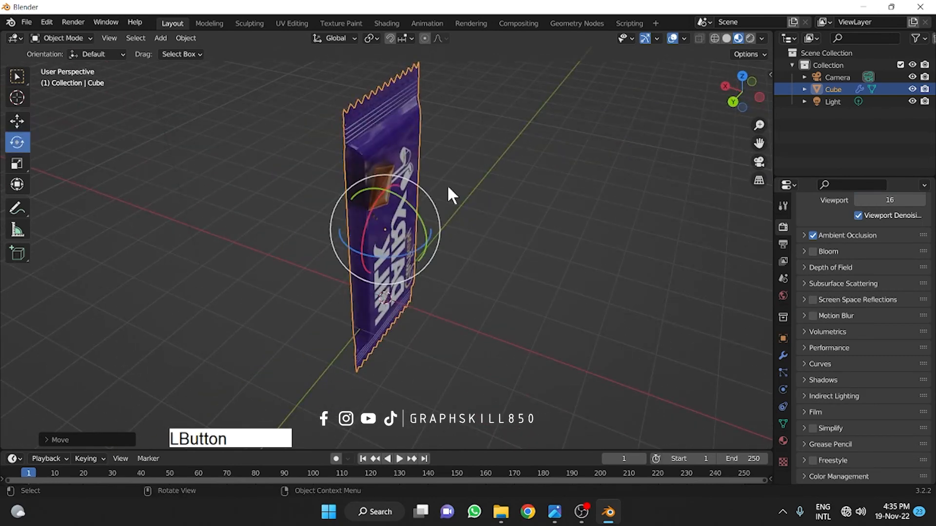
{"action": "left_click_drag", "start_coordinate": [408, 220], "coordinate": [476, 314]}
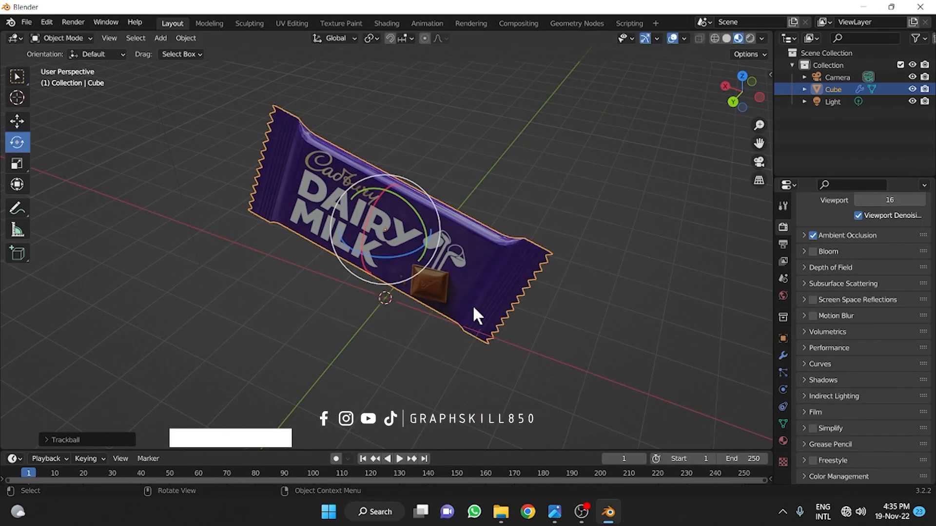
{"action": "key", "text": "ctrl+z"}
{"action": "left_click", "coordinate": [424, 224]}
{"action": "left_click_drag", "start_coordinate": [424, 224], "coordinate": [431, 392]}
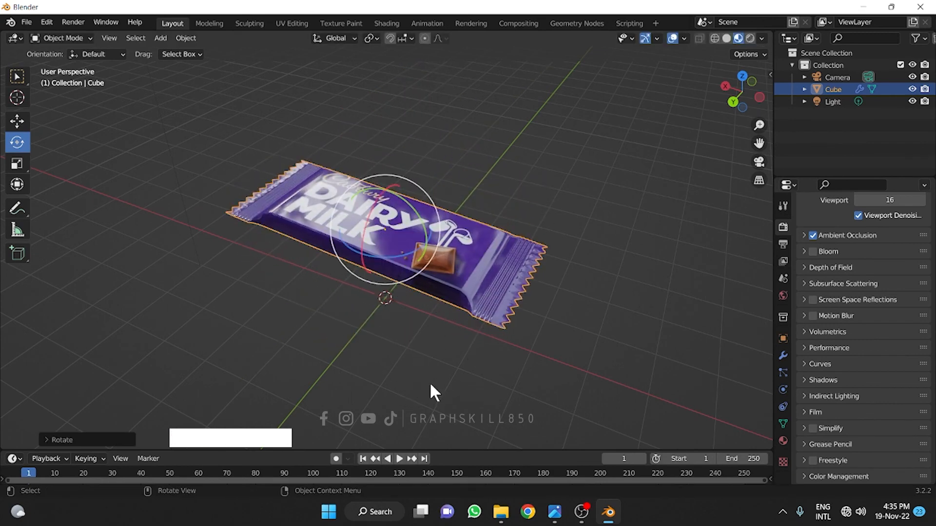
Enter Edit Mode on the wrapper with edge selection and select an edge loop running across the middle of the bar
{"action": "key", "text": "Tab"}
{"action": "middle_click_drag", "start_coordinate": [284, 281], "coordinate": [405, 317]}
{"action": "scroll", "coordinate": [405, 317], "scroll_direction": "up", "scroll_amount": 3}
{"action": "key", "text": "super"}
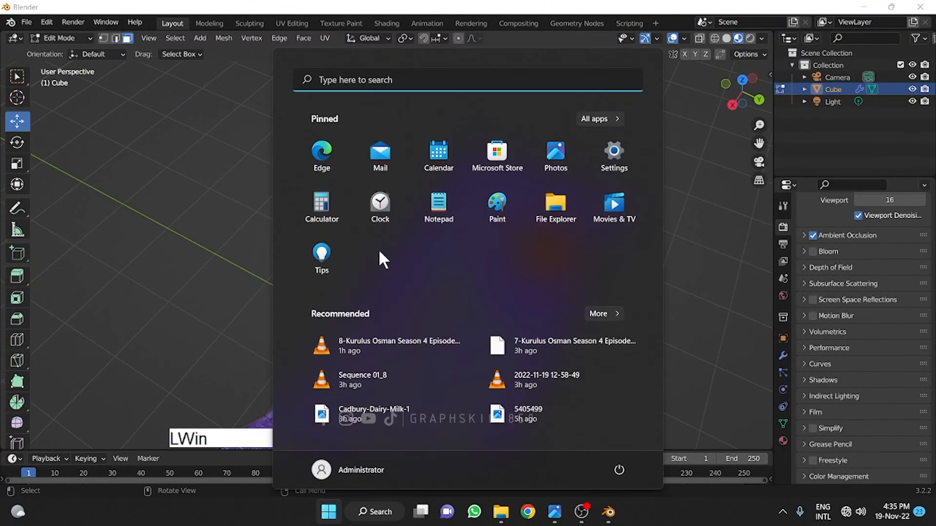
{"action": "left_click", "coordinate": [115, 38]}
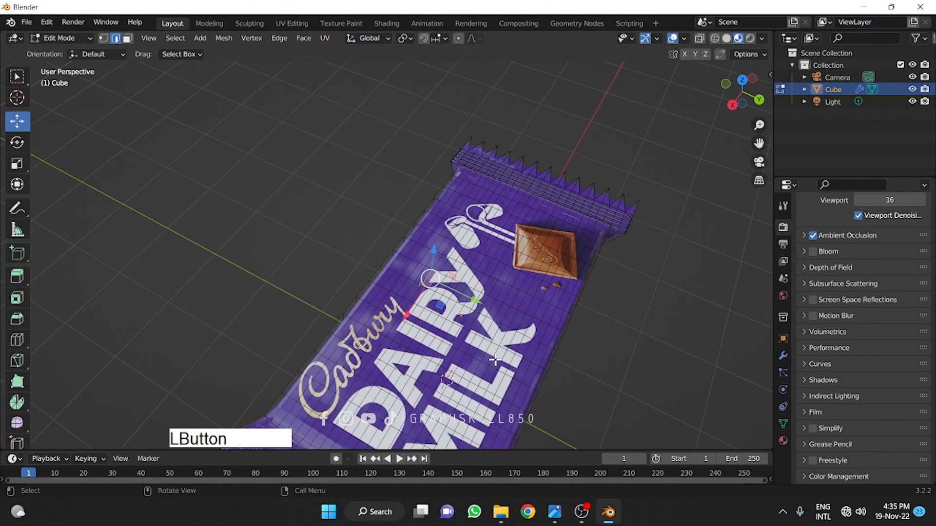
{"action": "left_click", "coordinate": [495, 361]}
{"action": "scroll", "coordinate": [503, 375], "scroll_direction": "up", "scroll_amount": 2}
{"action": "left_click", "coordinate": [460, 317]}
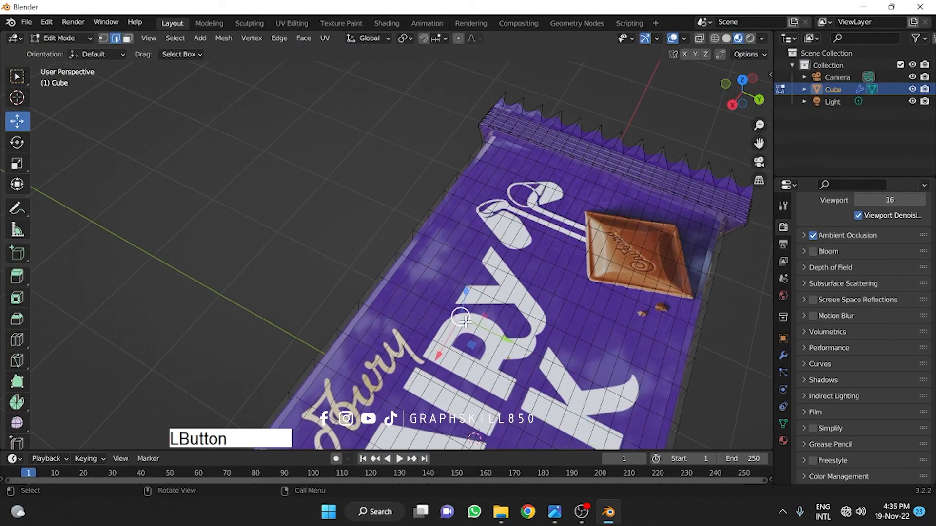
{"action": "left_click", "coordinate": [467, 322], "text": "alt"}
{"action": "scroll", "coordinate": [496, 286], "scroll_direction": "down", "scroll_amount": 2}
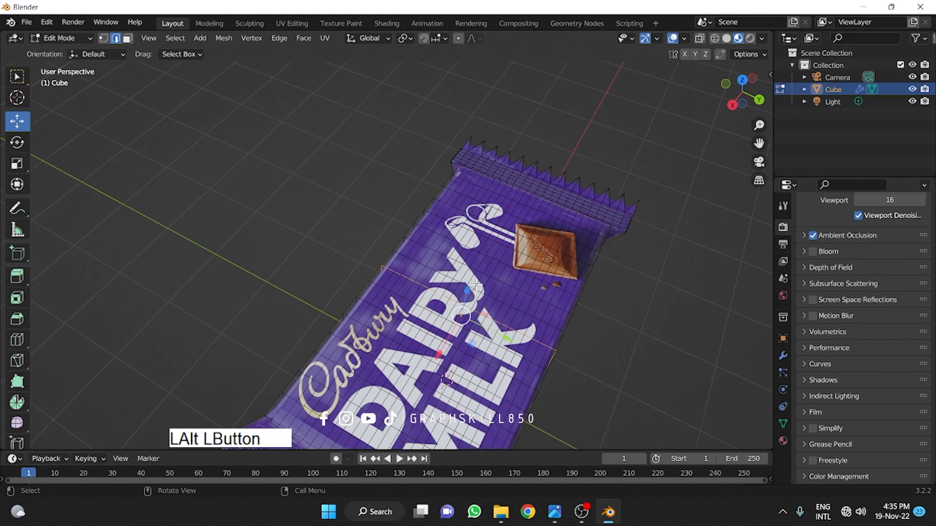
Select several edge loops and edge patches across the label face from the top view and shift them slightly along Z for uneven foil
{"action": "left_click", "coordinate": [742, 81]}
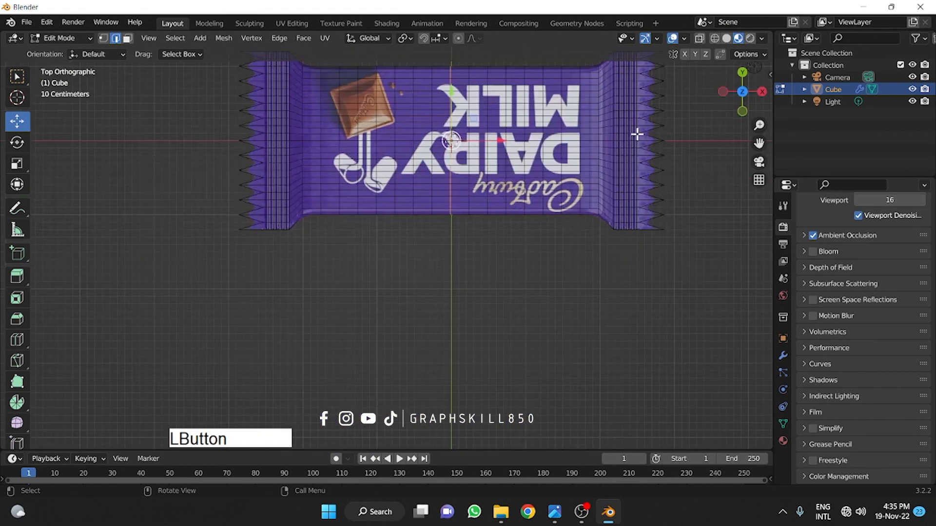
{"action": "middle_click_drag", "start_coordinate": [561, 159], "coordinate": [501, 307], "text": "shift"}
{"action": "left_click_drag", "start_coordinate": [512, 166], "coordinate": [461, 371]}
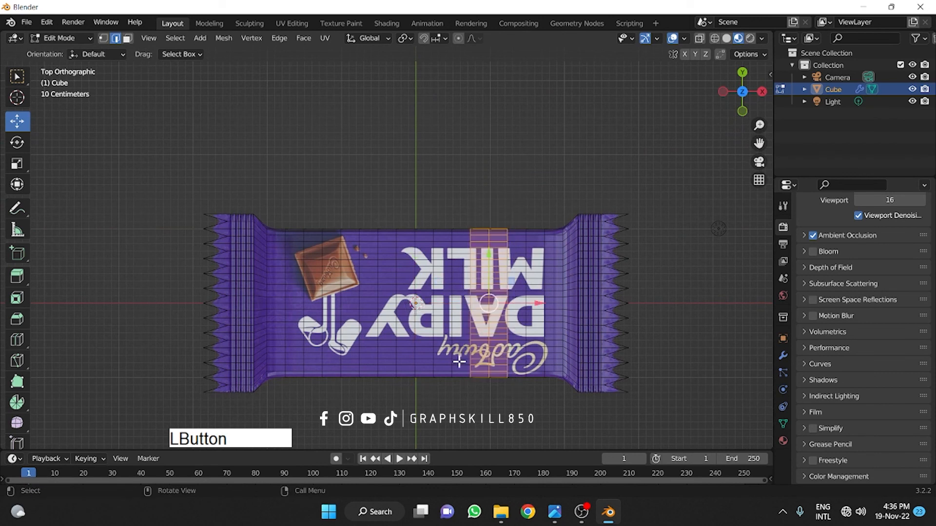
{"action": "left_click_drag", "start_coordinate": [445, 210], "coordinate": [429, 403]}
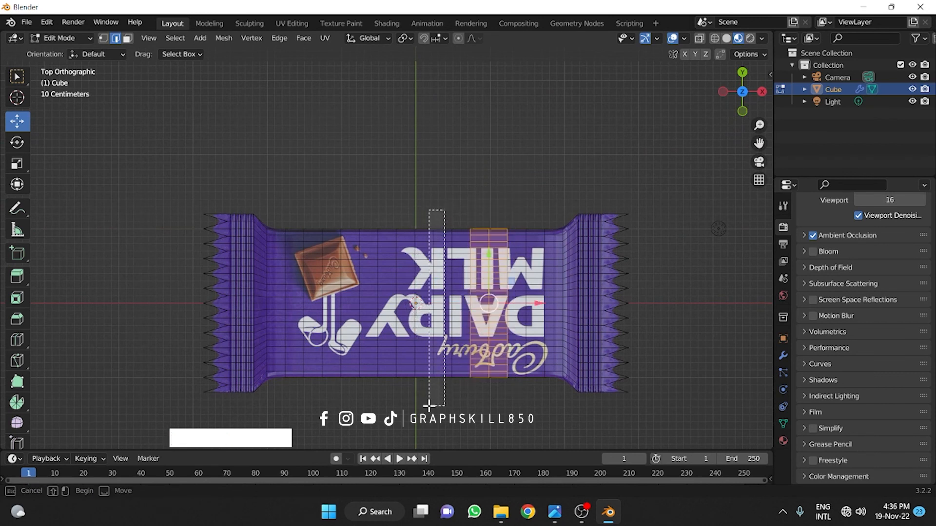
{"action": "left_click_drag", "start_coordinate": [540, 231], "coordinate": [513, 359], "text": "shift"}
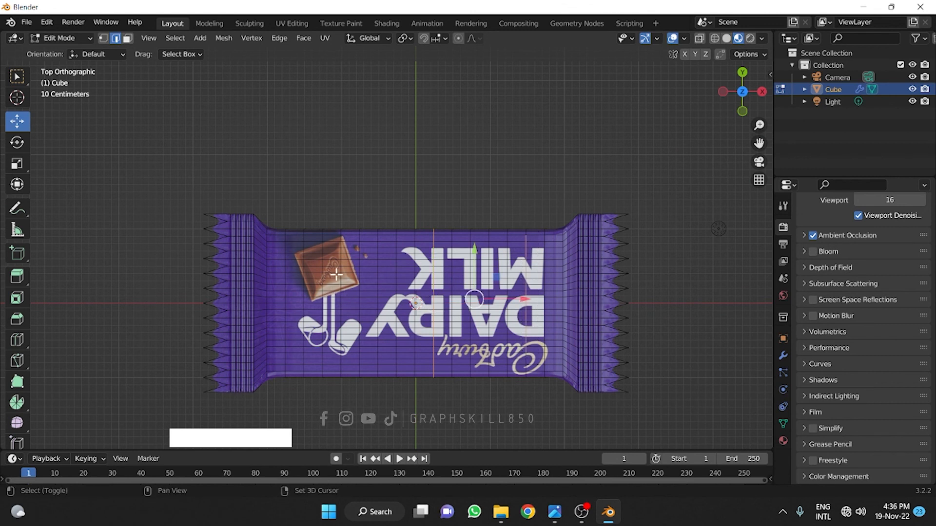
{"action": "left_click_drag", "start_coordinate": [337, 274], "coordinate": [318, 345], "text": "shift"}
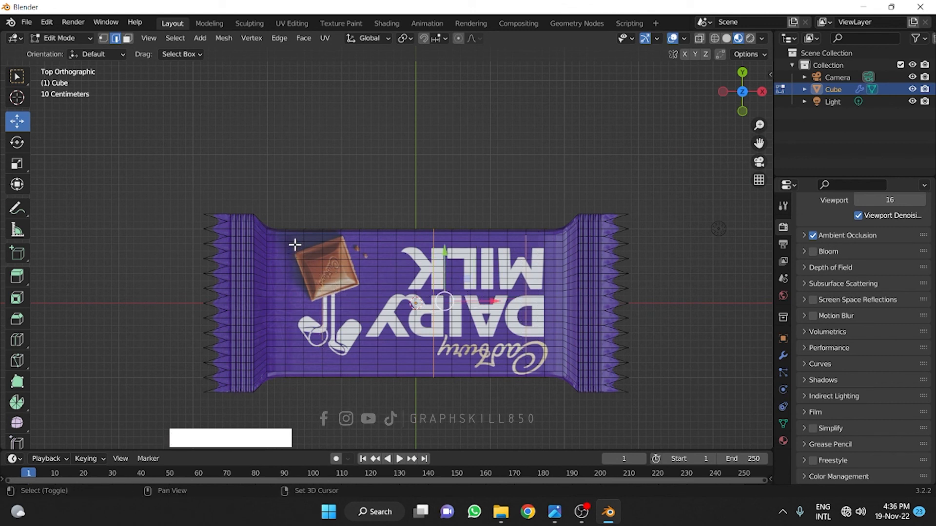
{"action": "left_click_drag", "start_coordinate": [294, 245], "coordinate": [375, 253], "text": "shift"}
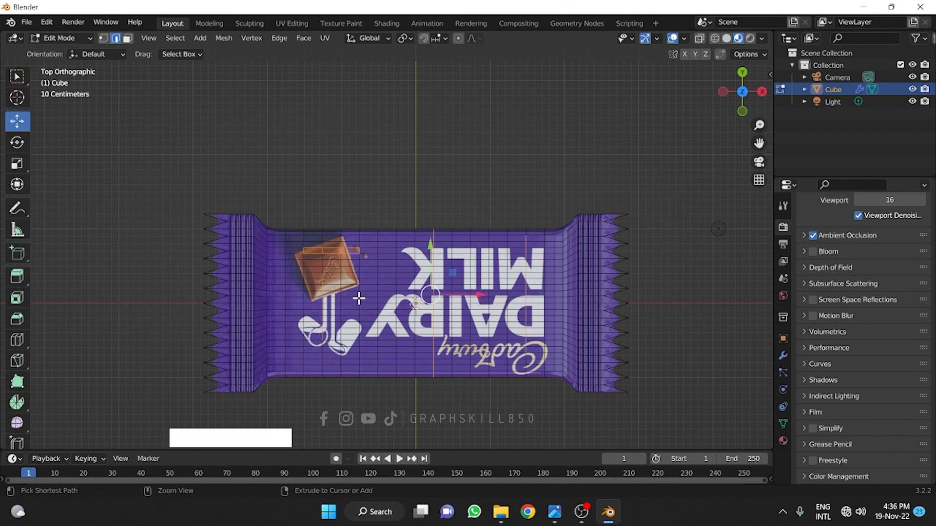
{"action": "key", "text": "ctrl+z"}
{"action": "left_click_drag", "start_coordinate": [297, 243], "coordinate": [358, 248], "text": "shift"}
{"action": "middle_click_drag", "start_coordinate": [358, 249], "coordinate": [446, 136]}
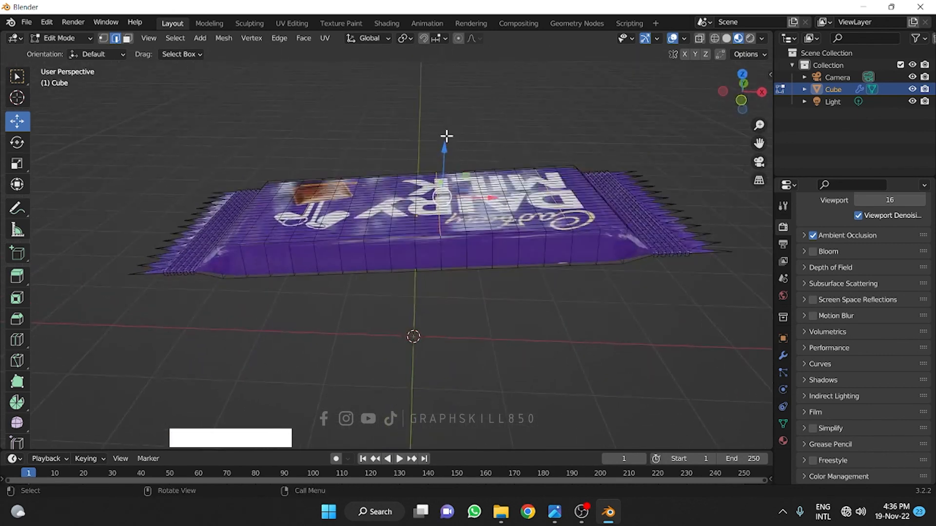
{"action": "left_click_drag", "start_coordinate": [442, 154], "coordinate": [443, 152]}
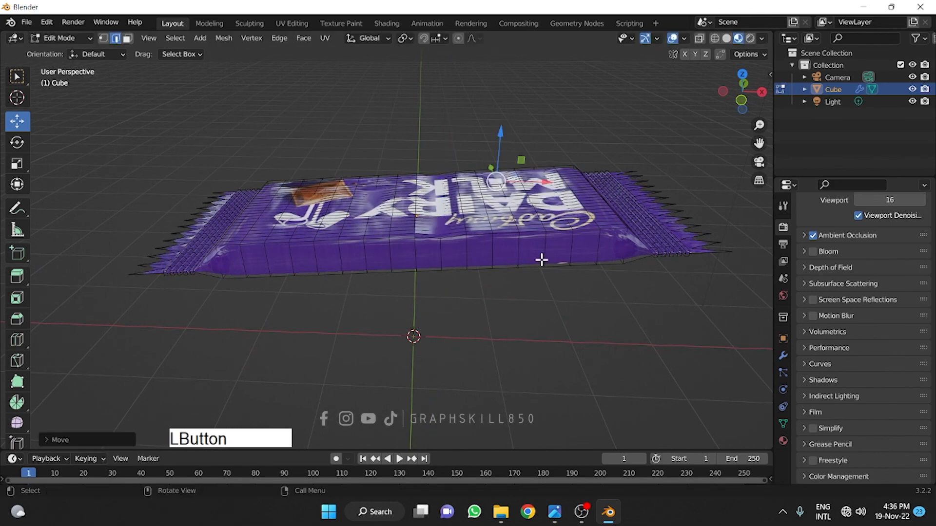
Return to Object Mode and shade the wrapper smooth
{"action": "middle_click_drag", "start_coordinate": [541, 259], "coordinate": [384, 309]}
{"action": "key", "text": "Tab"}
{"action": "middle_click_drag", "start_coordinate": [554, 230], "coordinate": [420, 211]}
{"action": "scroll", "coordinate": [501, 199], "scroll_direction": "up", "scroll_amount": 3}
{"action": "scroll", "coordinate": [535, 194], "scroll_direction": "down", "scroll_amount": 3}
{"action": "scroll", "coordinate": [420, 211], "scroll_direction": "down", "scroll_amount": 2}
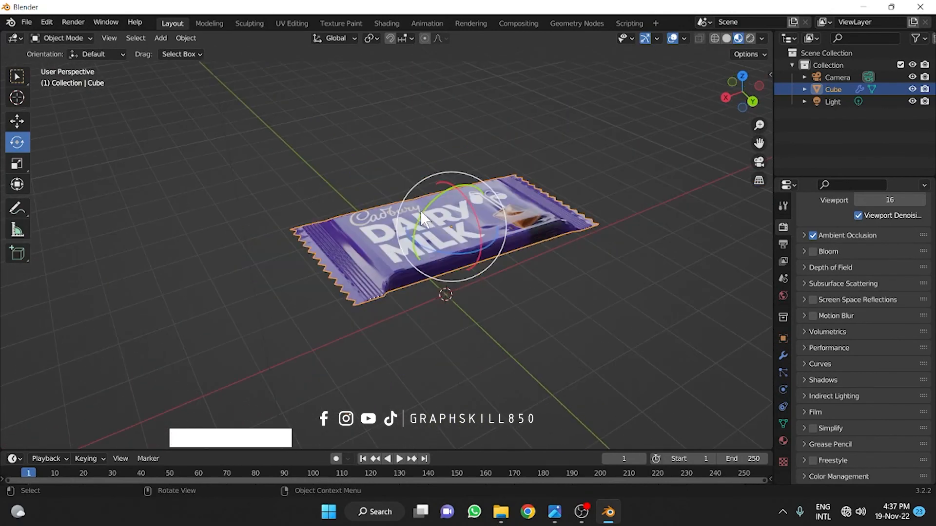
{"action": "right_click", "coordinate": [374, 250]}
{"action": "left_click", "coordinate": [376, 253]}
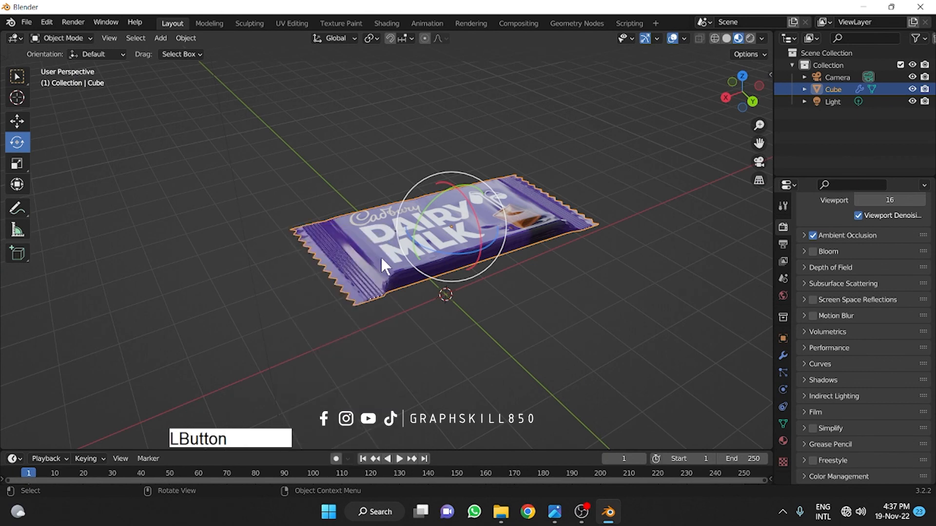
Set the viewport level of the wrapper's Subdivision modifier to 3
{"action": "left_click", "coordinate": [782, 356]}
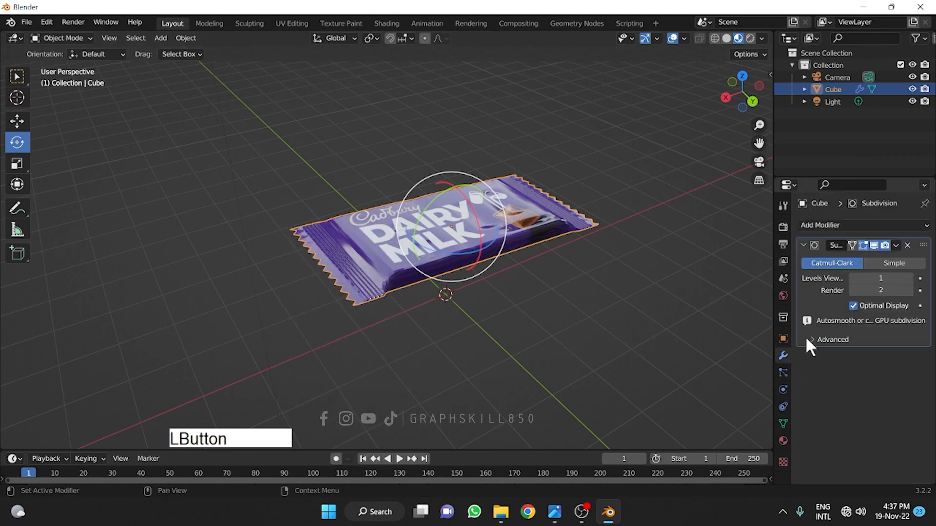
{"action": "left_click", "coordinate": [909, 277]}
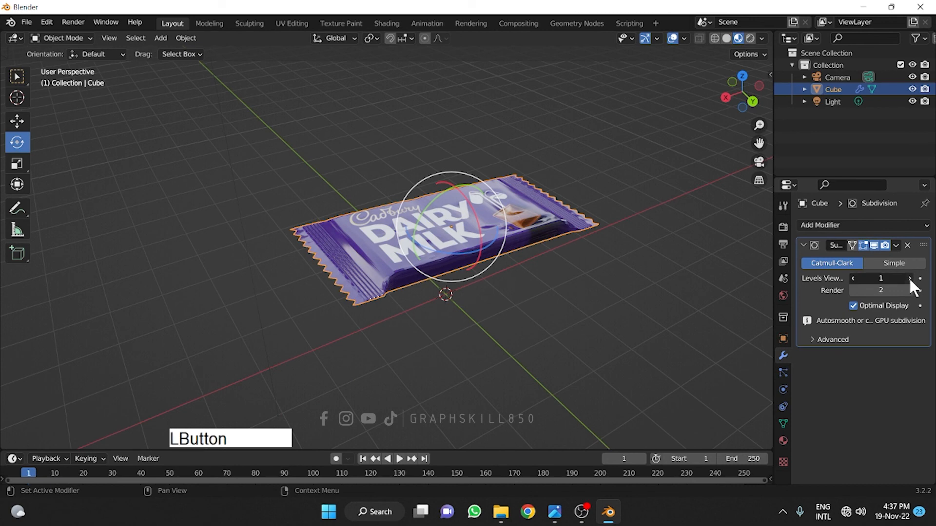
{"action": "left_click", "coordinate": [908, 277]}
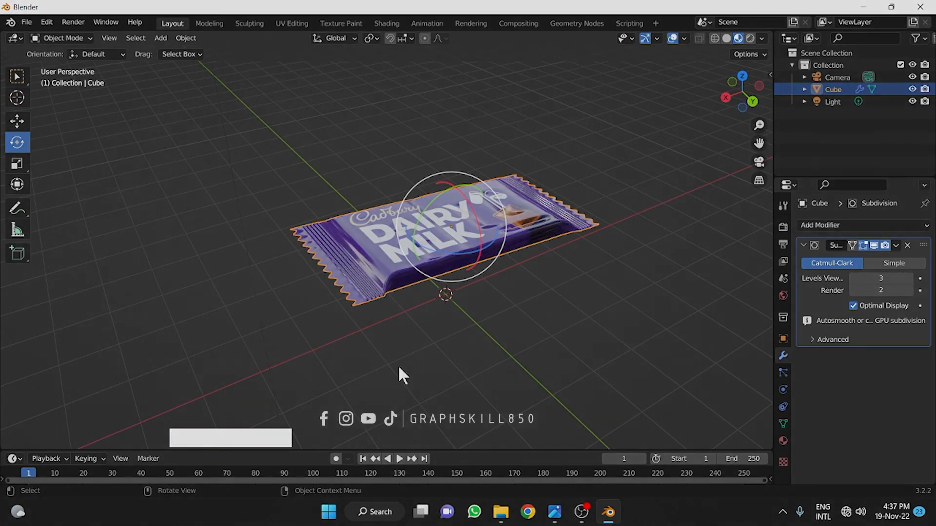